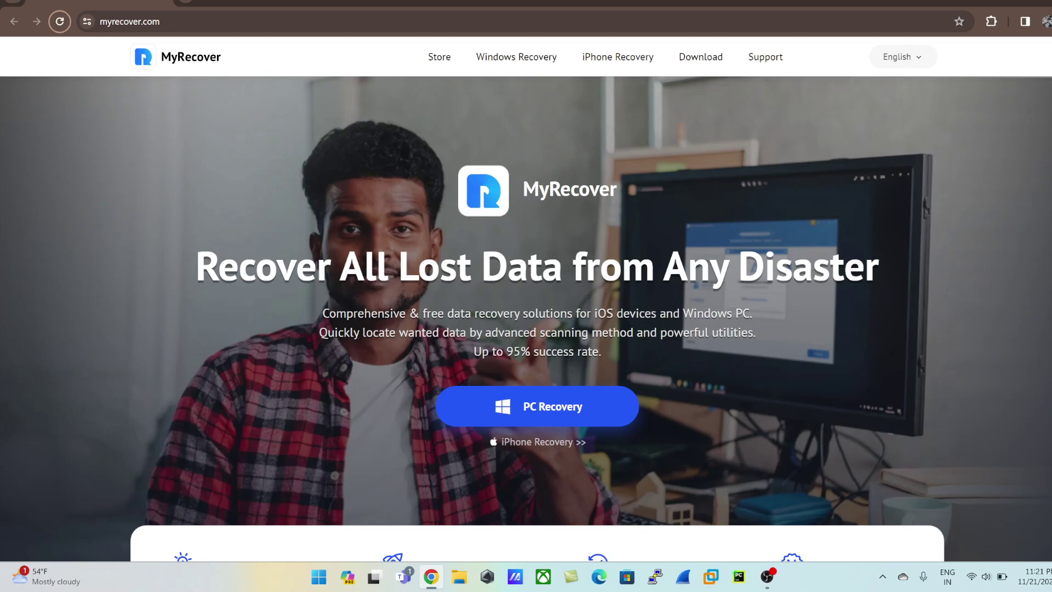
Step: Highlight the site address and the iOS tagline text on the MyRecover home page
click(214, 24)
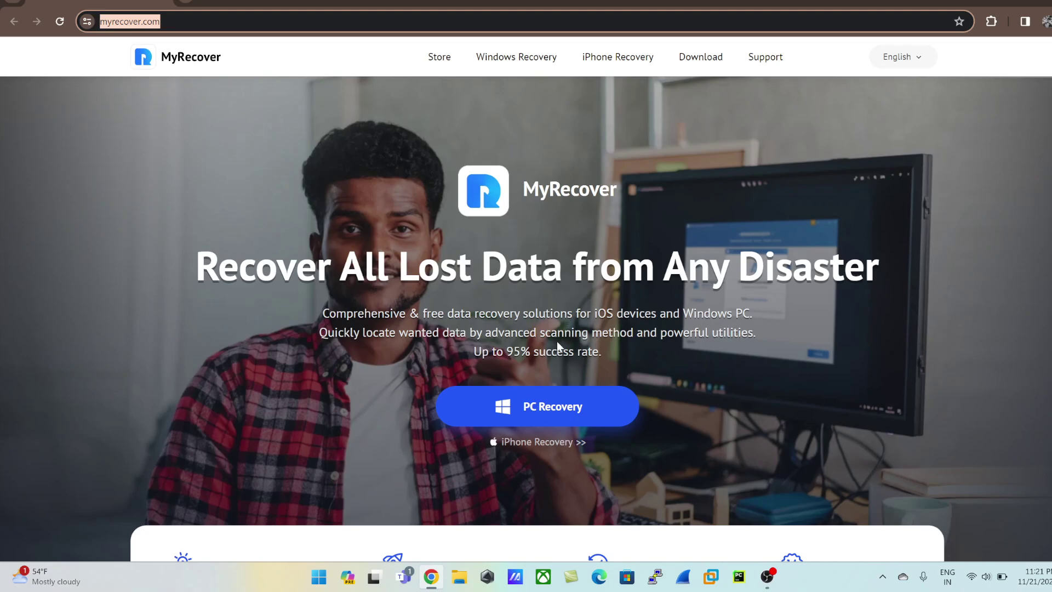
click(594, 316)
drag(594, 316, 669, 313)
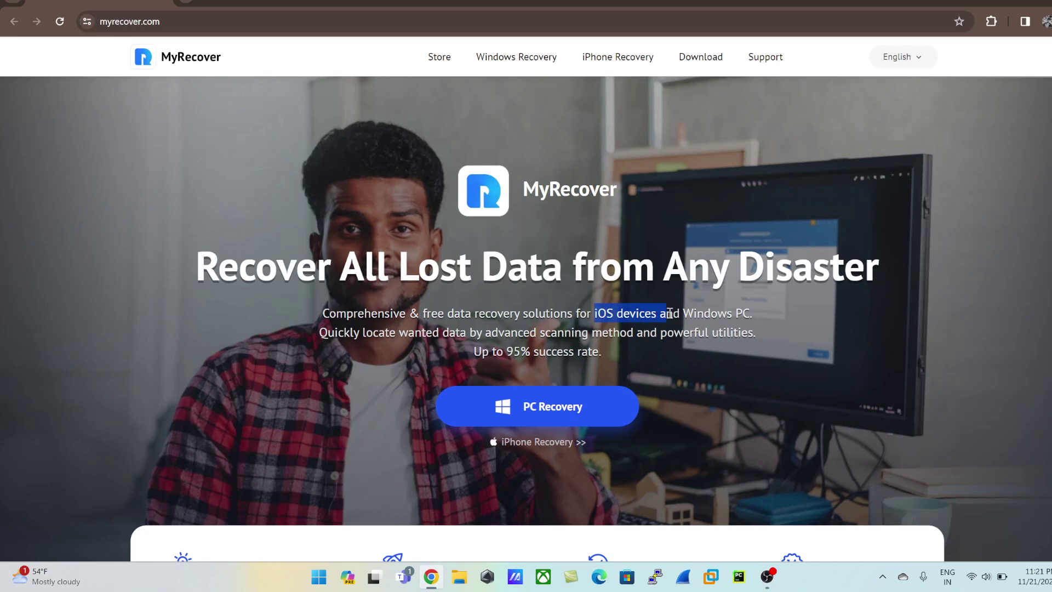
click(483, 307)
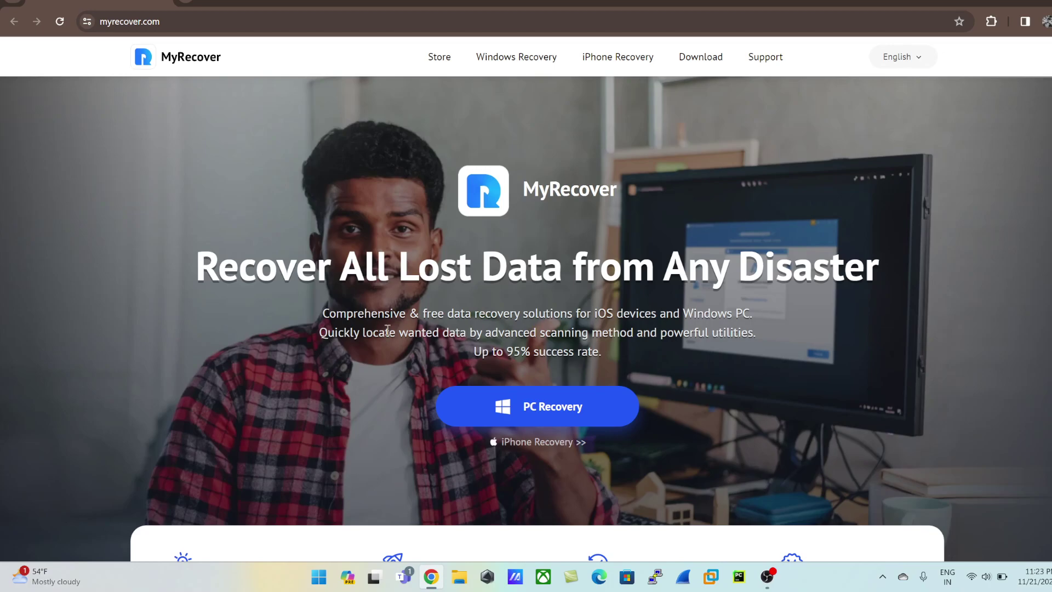
Step: Open the Windows PC Recovery page with its free download and $39.95 purchase option
scroll(653, 192, down, 3)
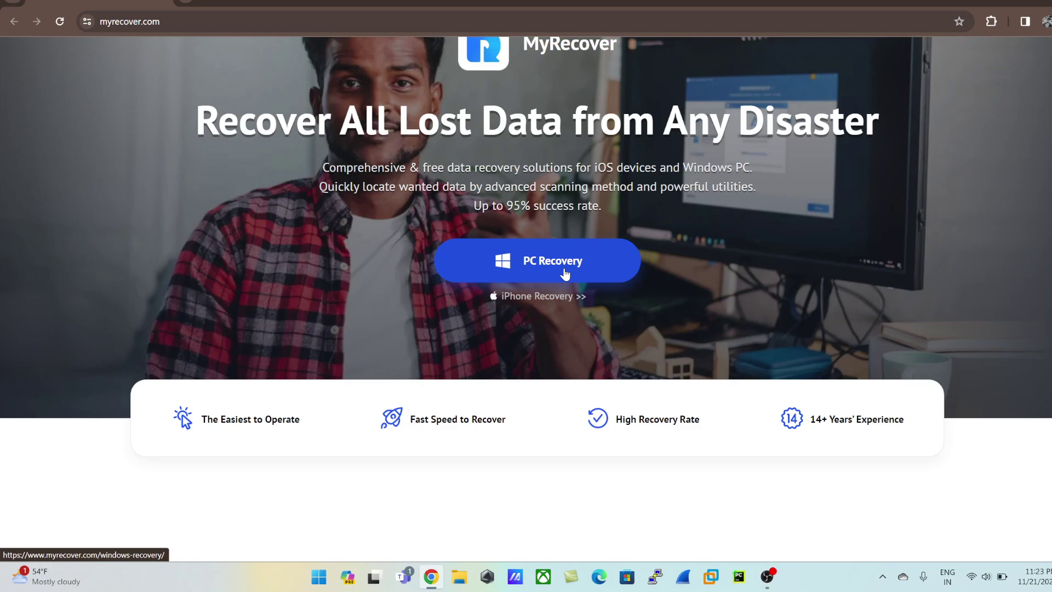
click(547, 266)
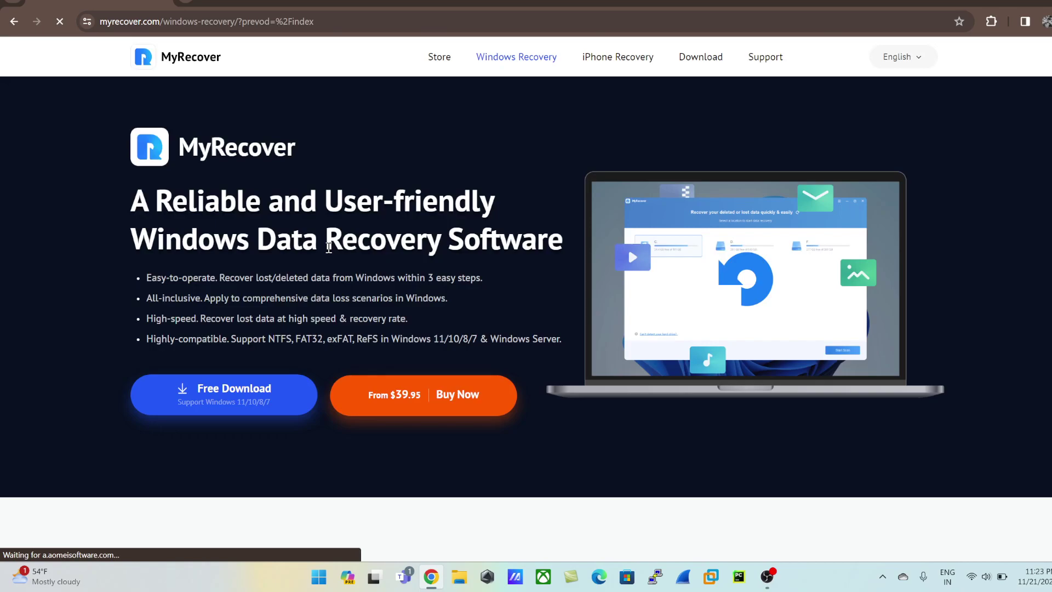
scroll(328, 247, down, 2)
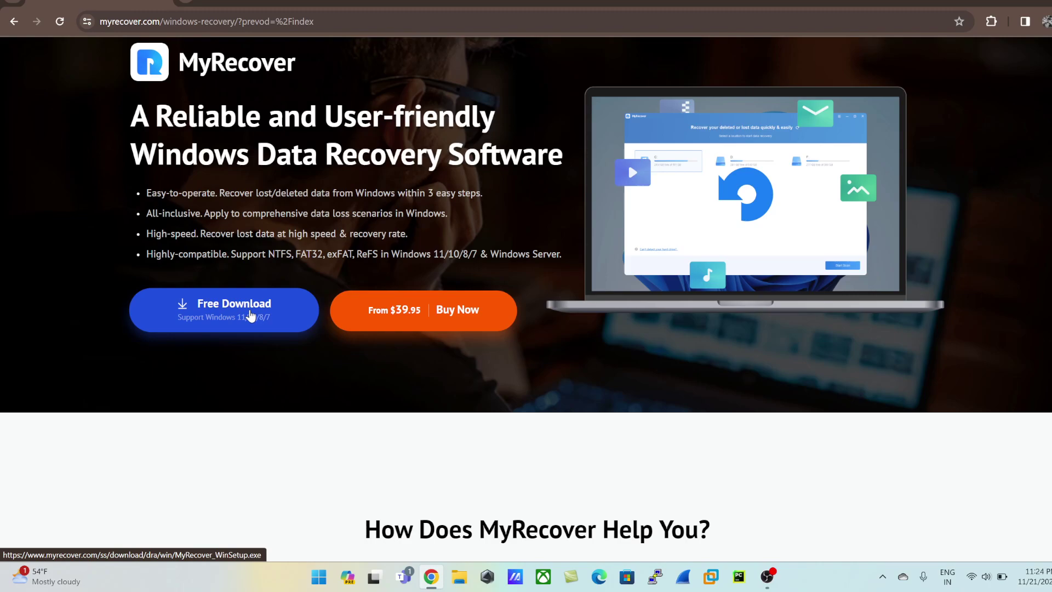
Step: Visit the iPhone Recovery page, then return to the MyRecover home page and scroll through it
click(15, 23)
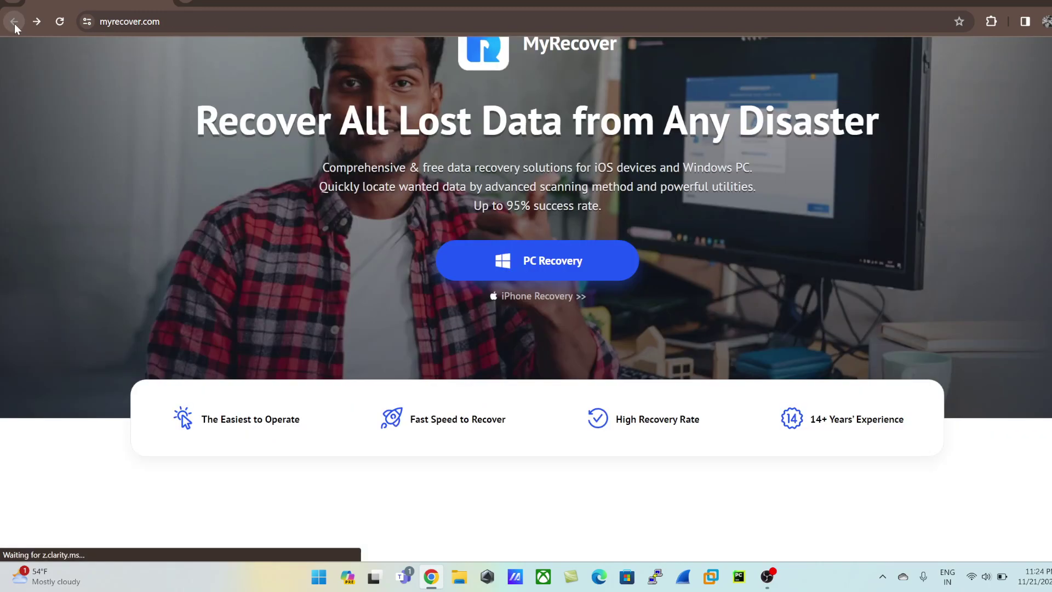
click(550, 299)
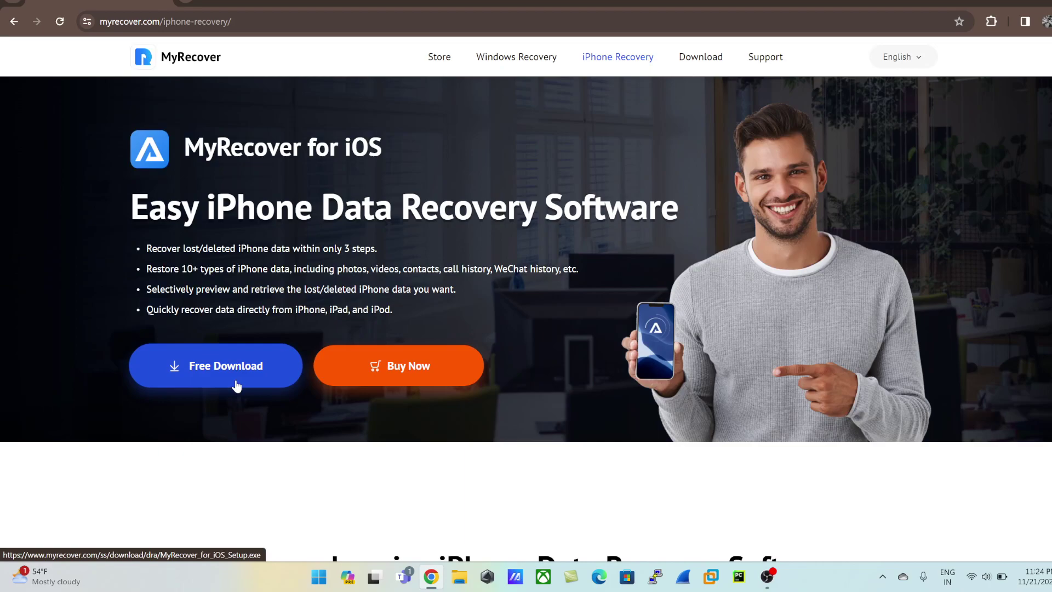
click(14, 22)
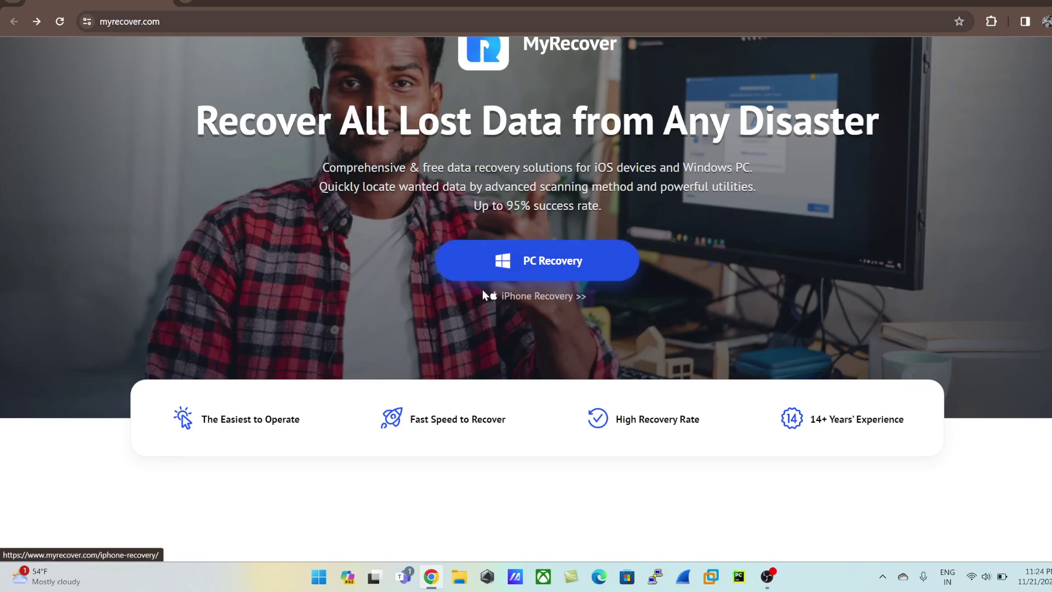
scroll(568, 354, down, 5)
scroll(570, 357, down, 10)
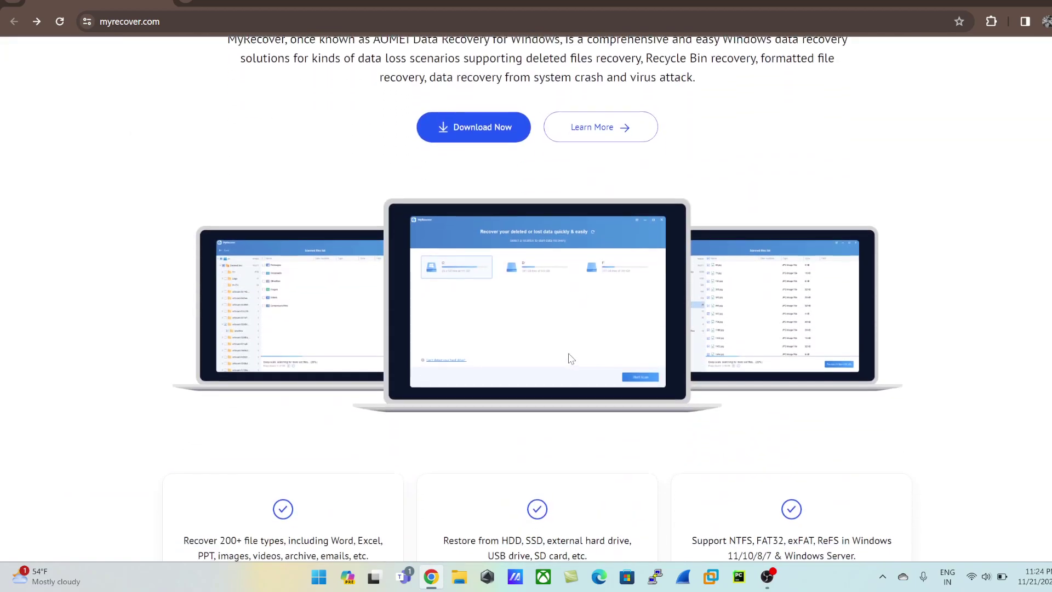
scroll(570, 358, up, 15)
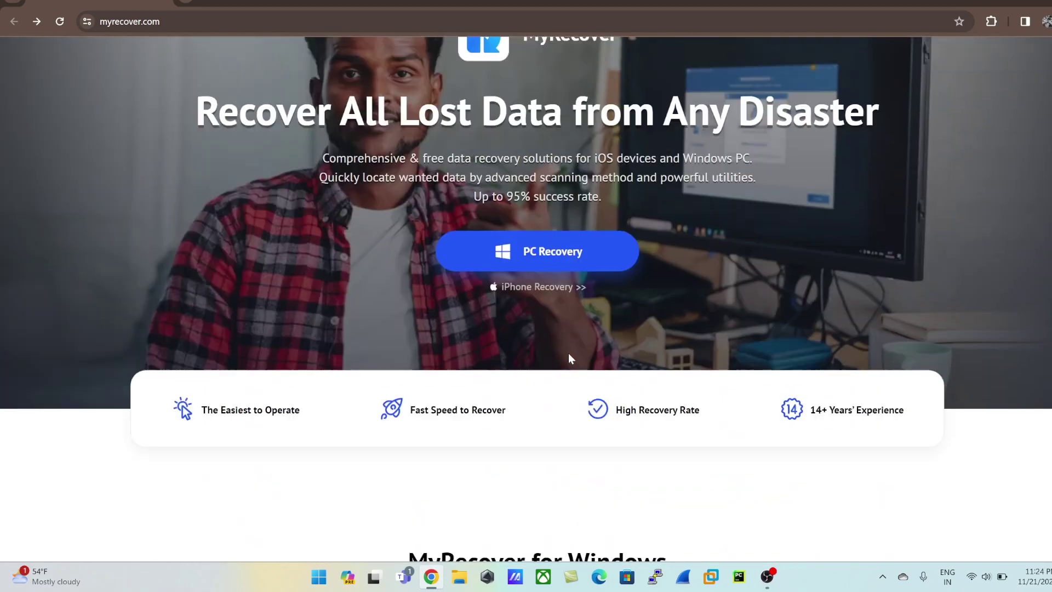
Step: Hide Chrome with Super+D to reach the MyRecover Pro drive list (C:, D:, E:, G:)
key(super+d)
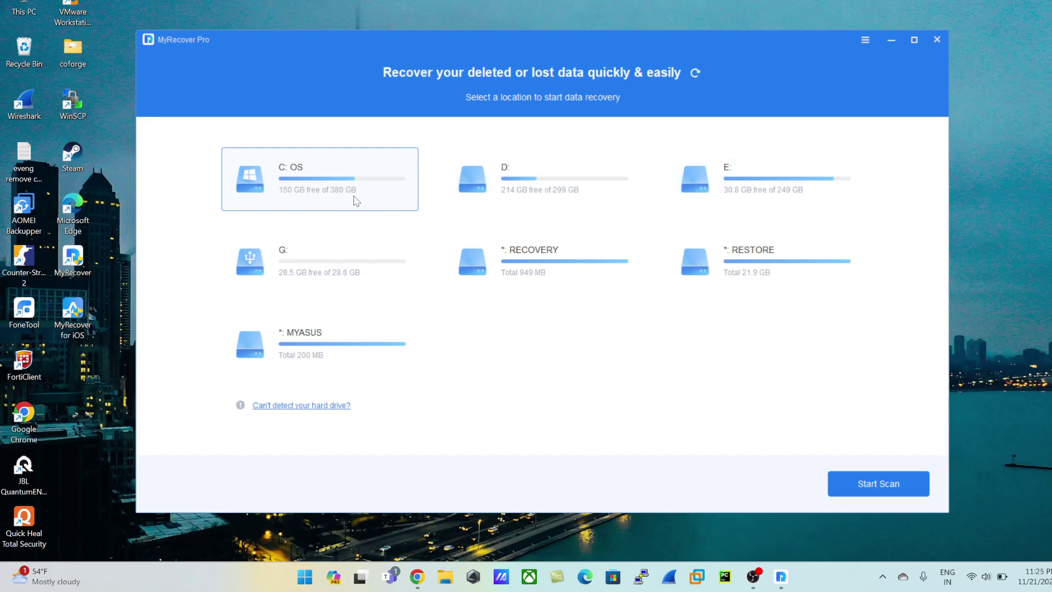
Step: Select USB drive G: in MyRecover Pro and open This PC in File Explorer
click(328, 266)
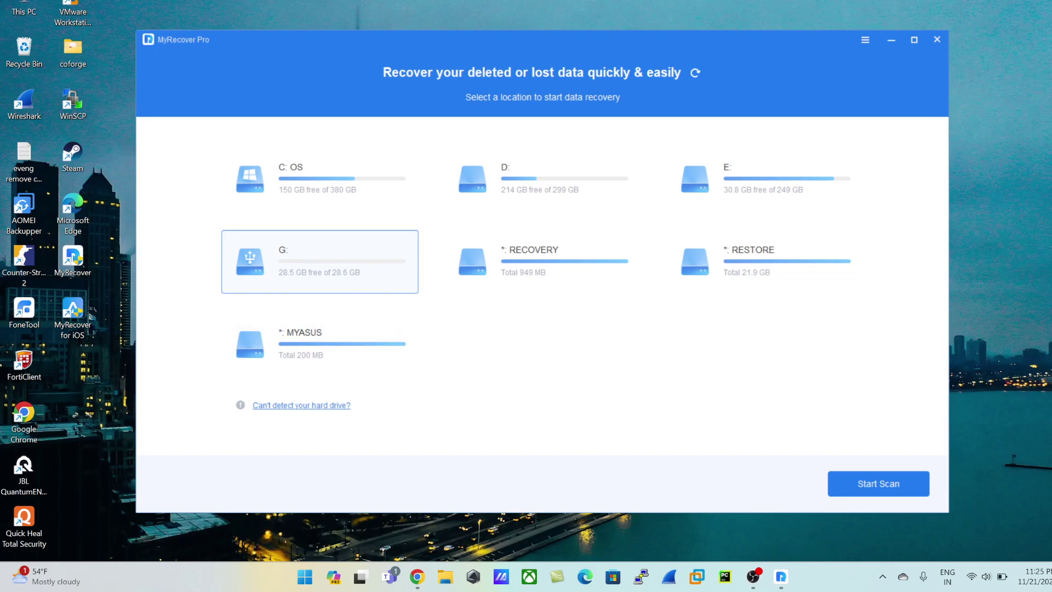
double_click(24, 8)
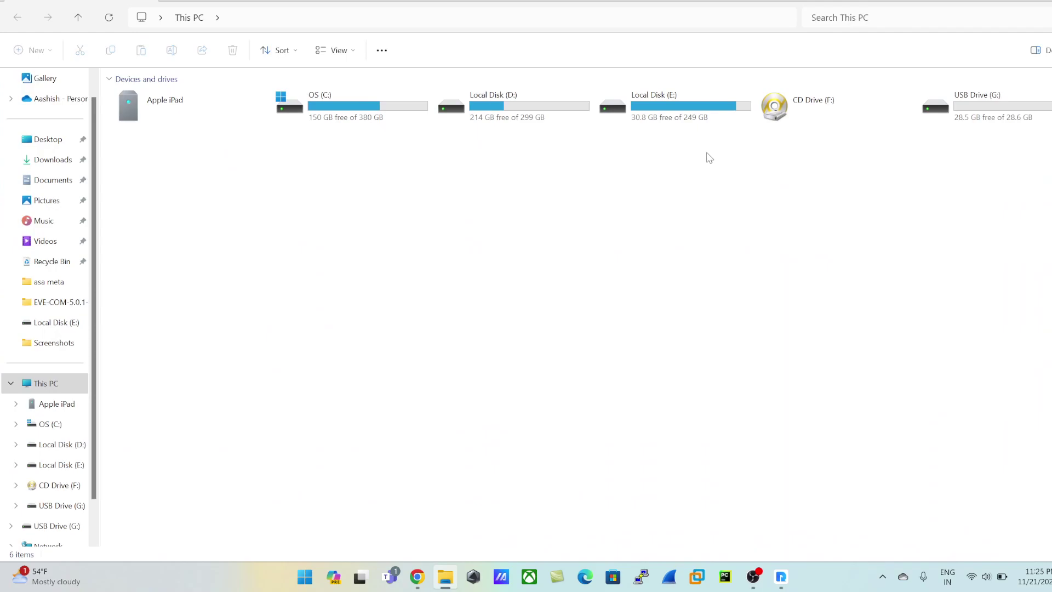
double_click(964, 105)
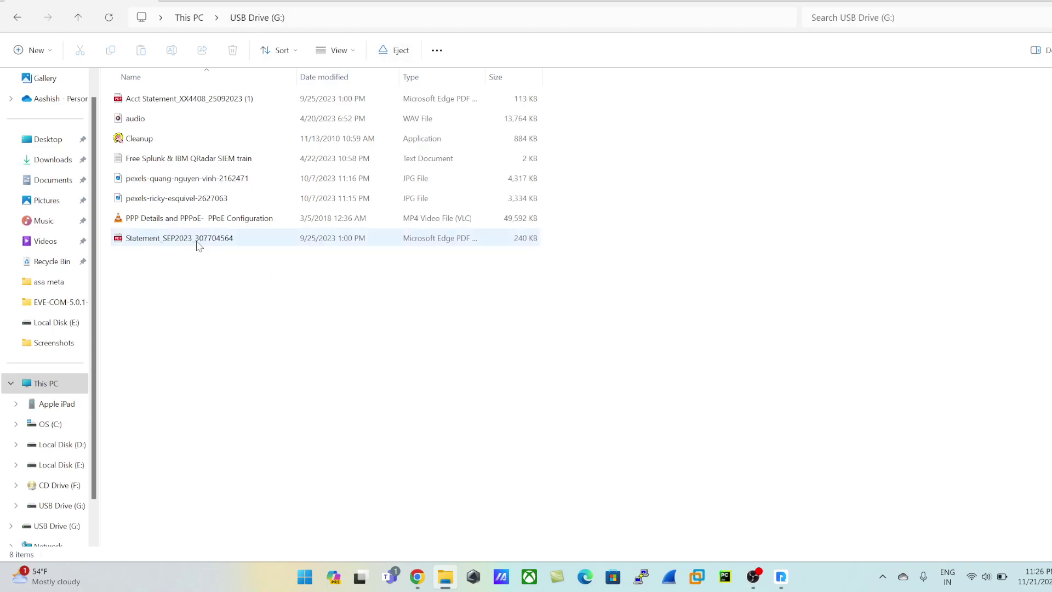
key(alt+Left)
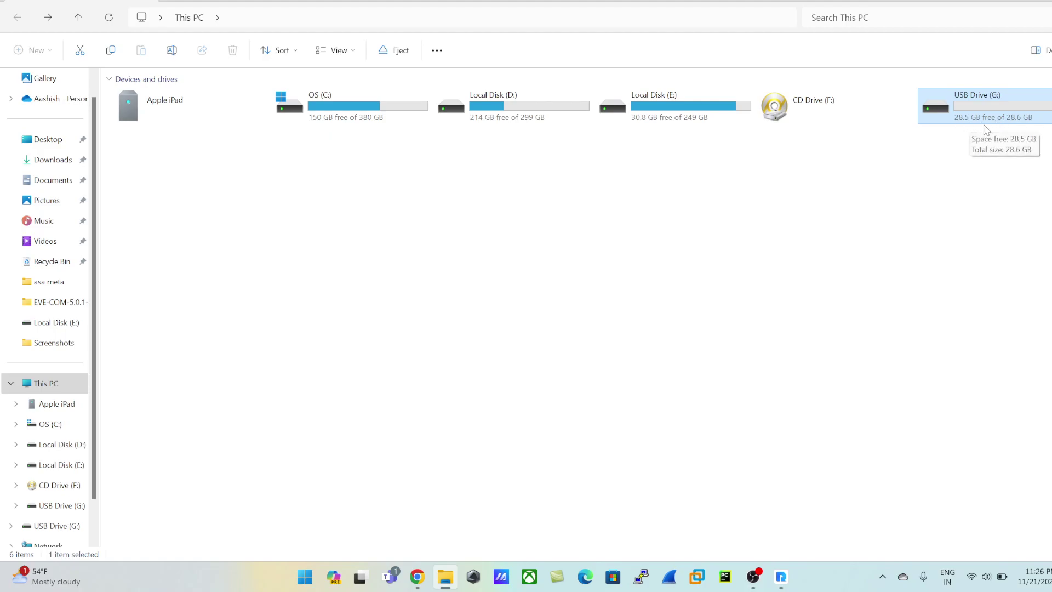
Step: Open USB Drive (G:) in File Explorer to view its files
double_click(971, 110)
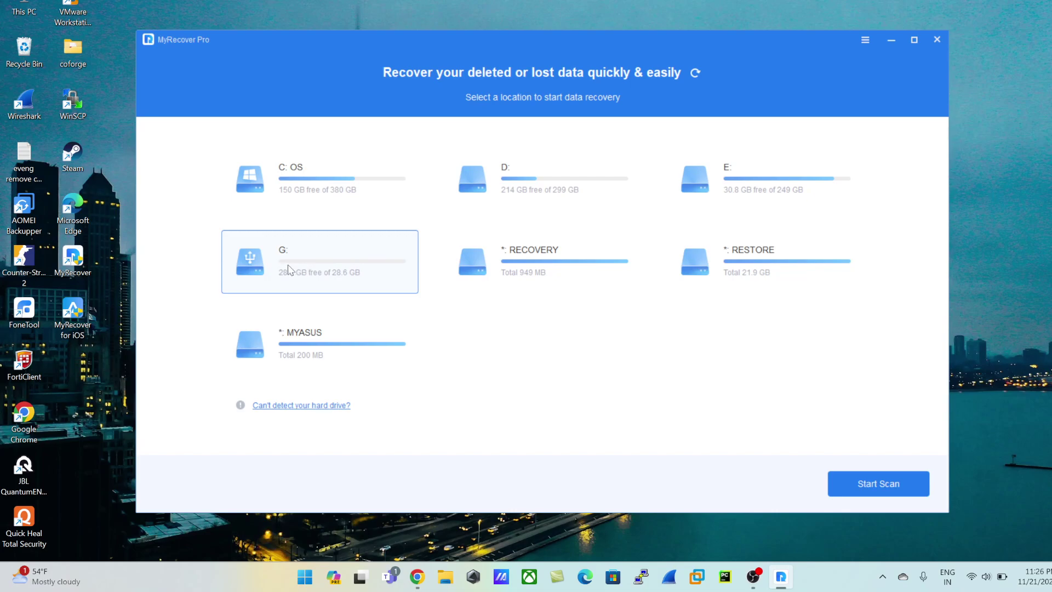
Step: Start the deep scan of drive G: and let it run to about 49%
click(888, 495)
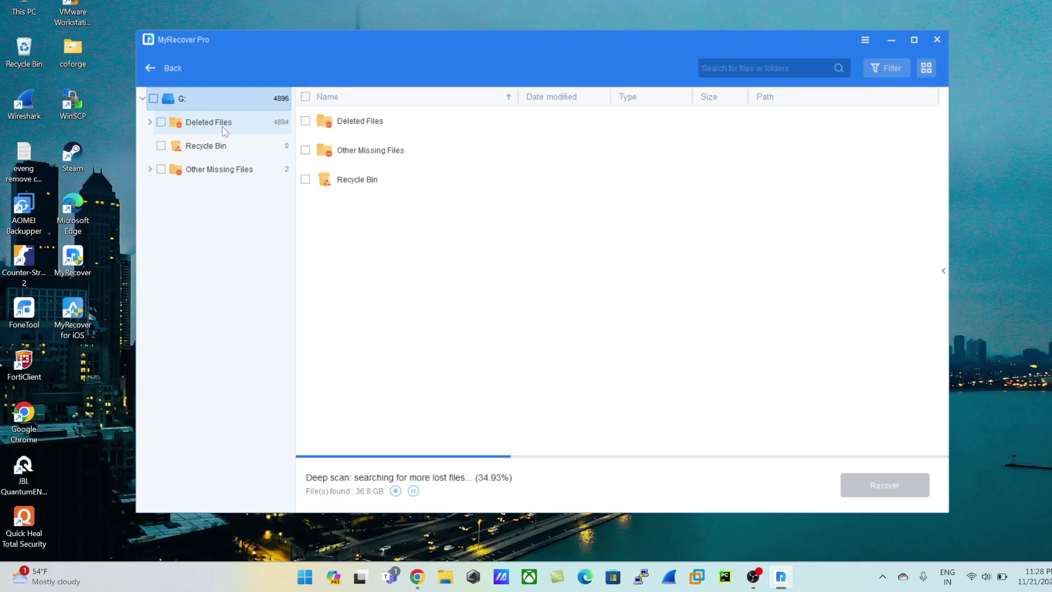
key(super)
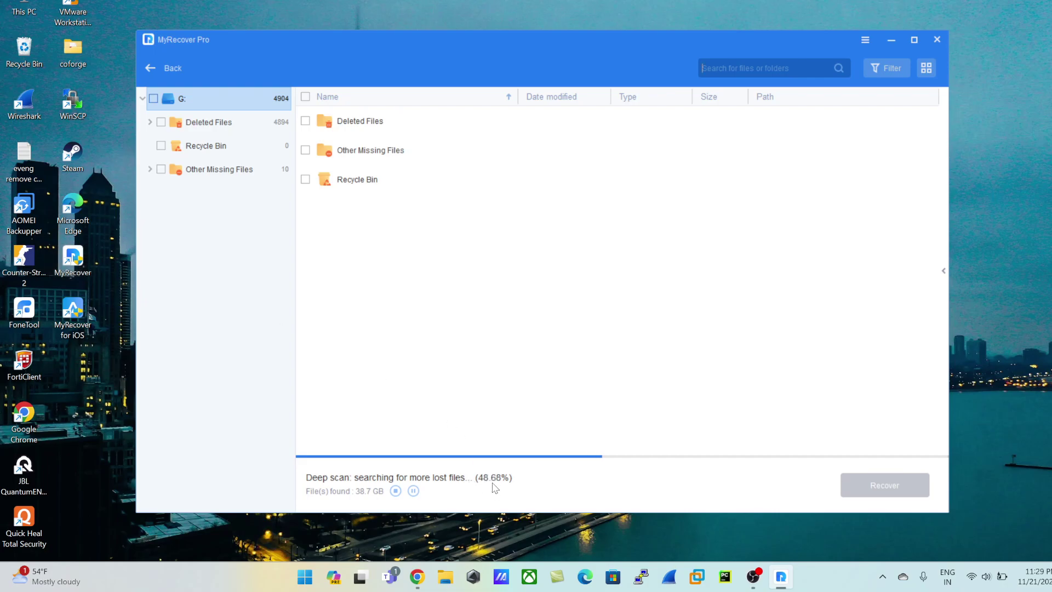
Step: Expand Deleted Files > G:\ and briefly open the office 64 bitt and Adobe folders
click(150, 122)
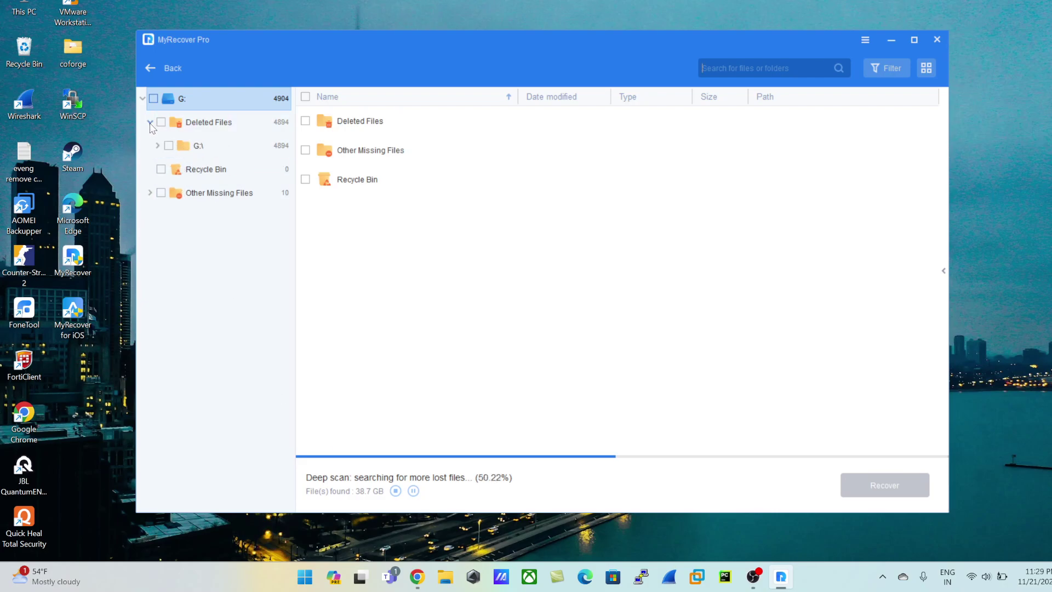
click(157, 146)
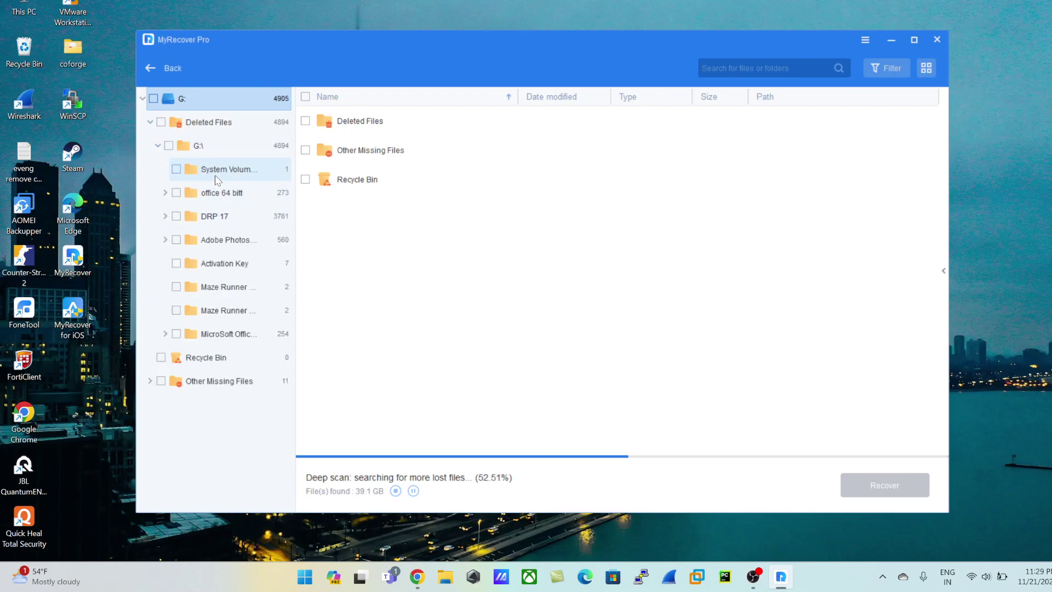
click(165, 192)
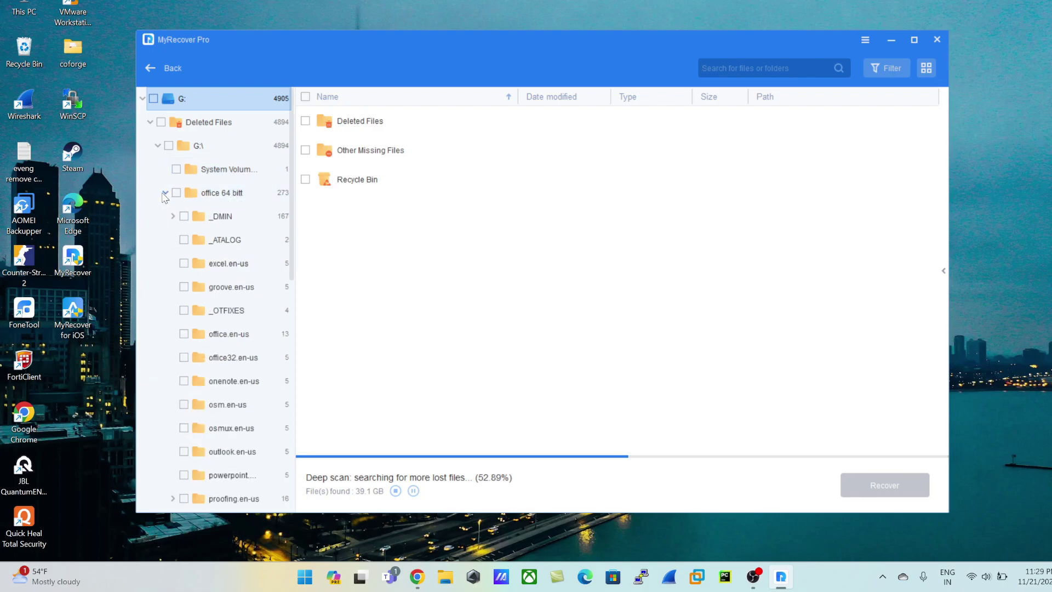
click(165, 192)
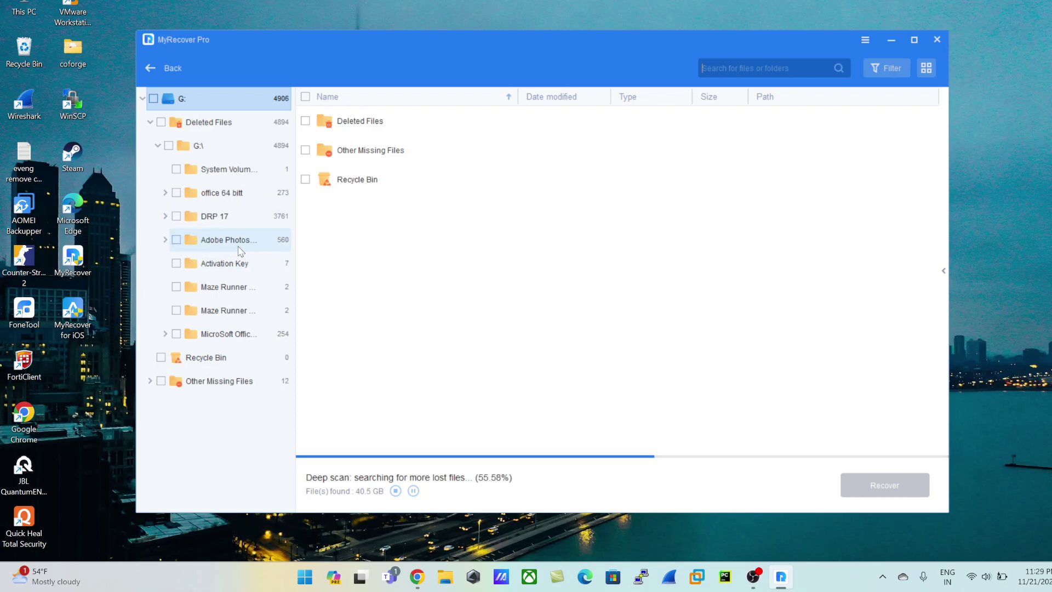
click(165, 240)
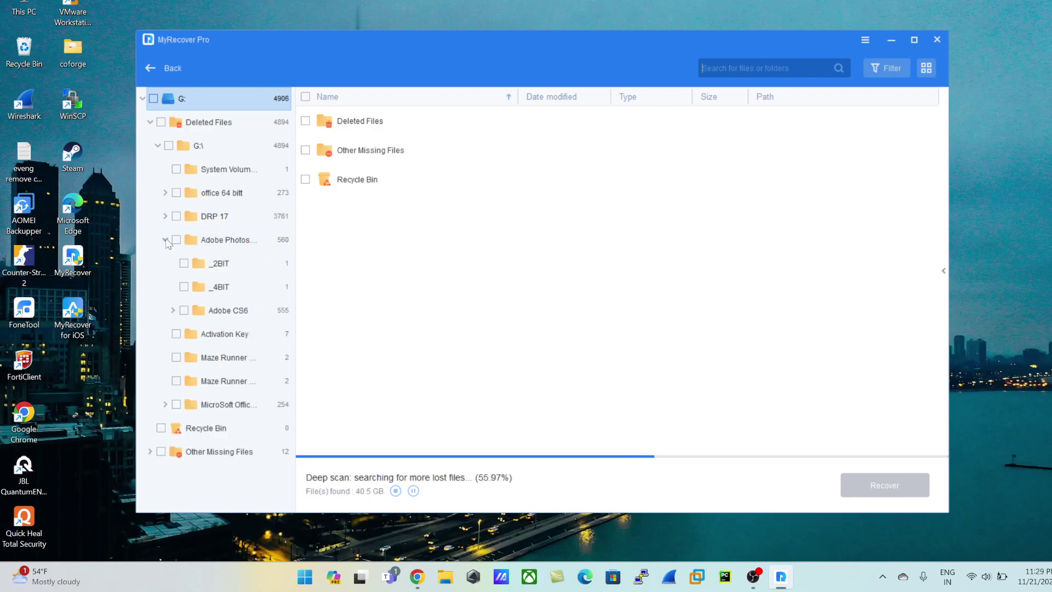
click(165, 240)
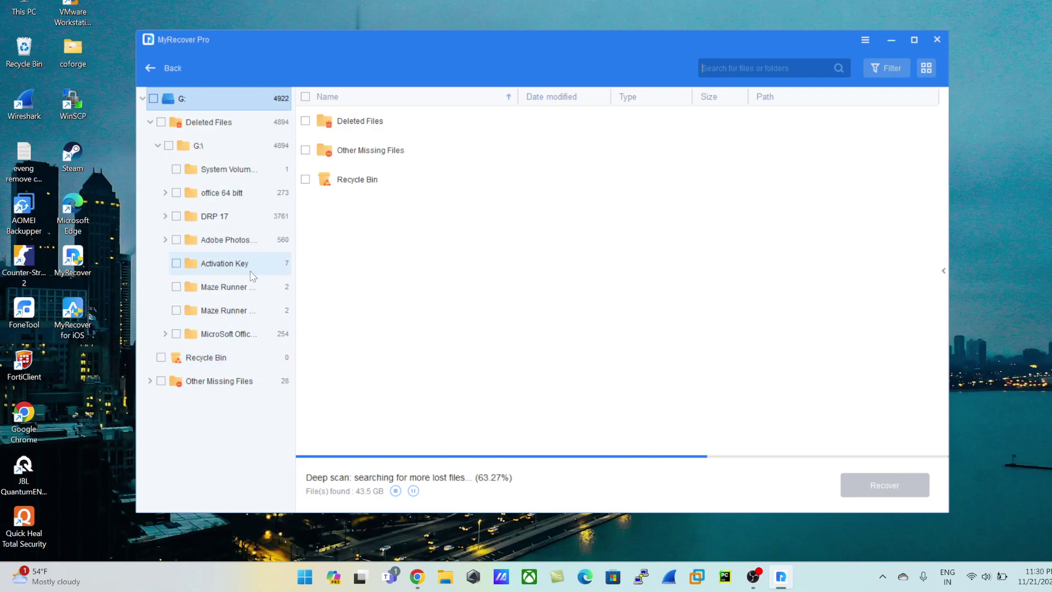
Step: Expand Other Missing Files and list the 8 recovered video files from G:
click(150, 381)
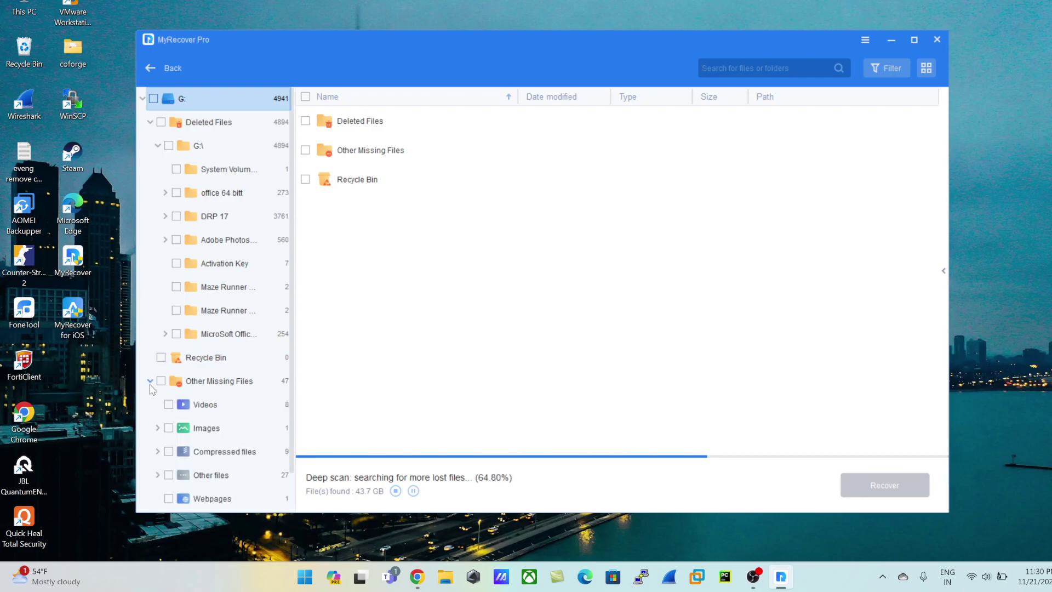
scroll(245, 390, down, 1)
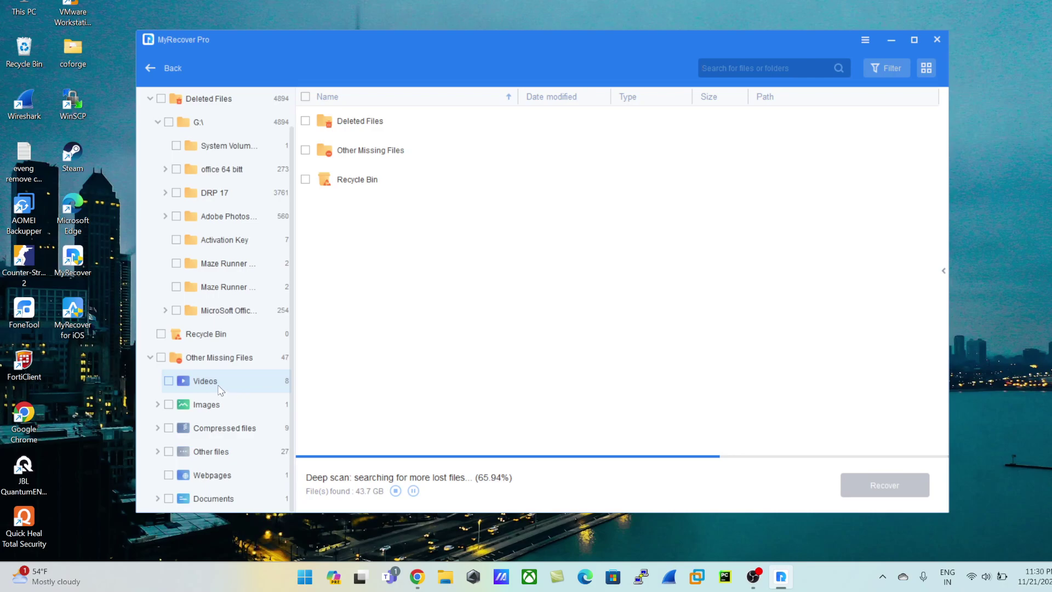
click(265, 386)
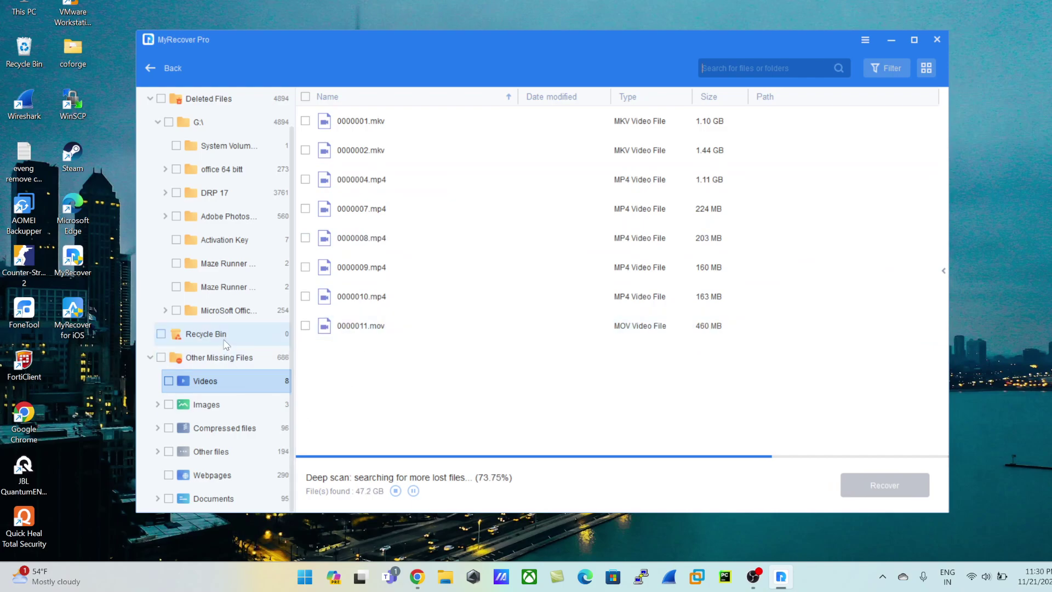
scroll(224, 344, up, 1)
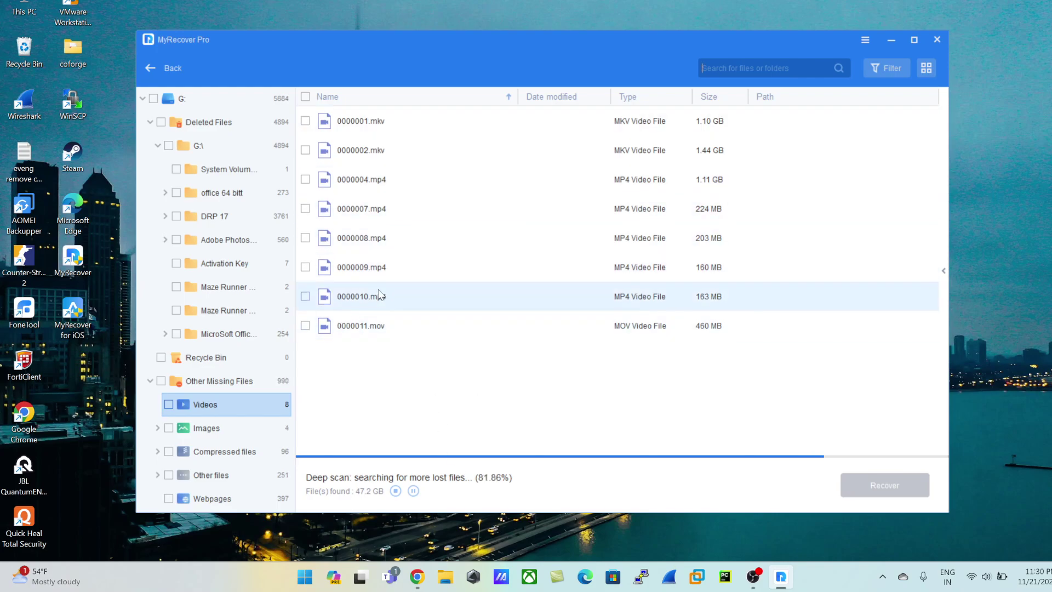
scroll(244, 276, down, 1)
scroll(244, 277, up, 1)
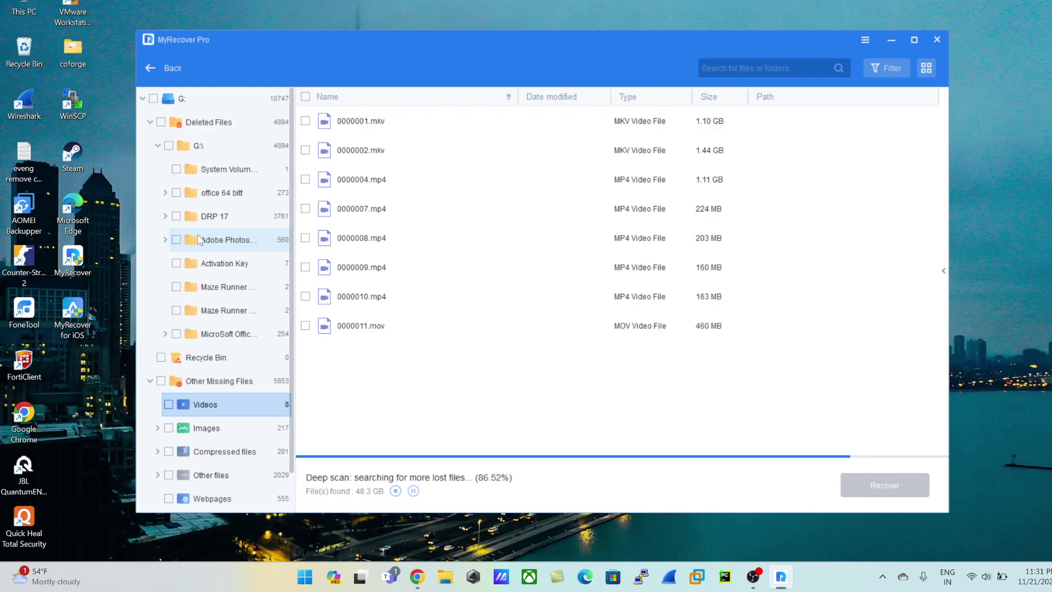
scroll(197, 240, down, 1)
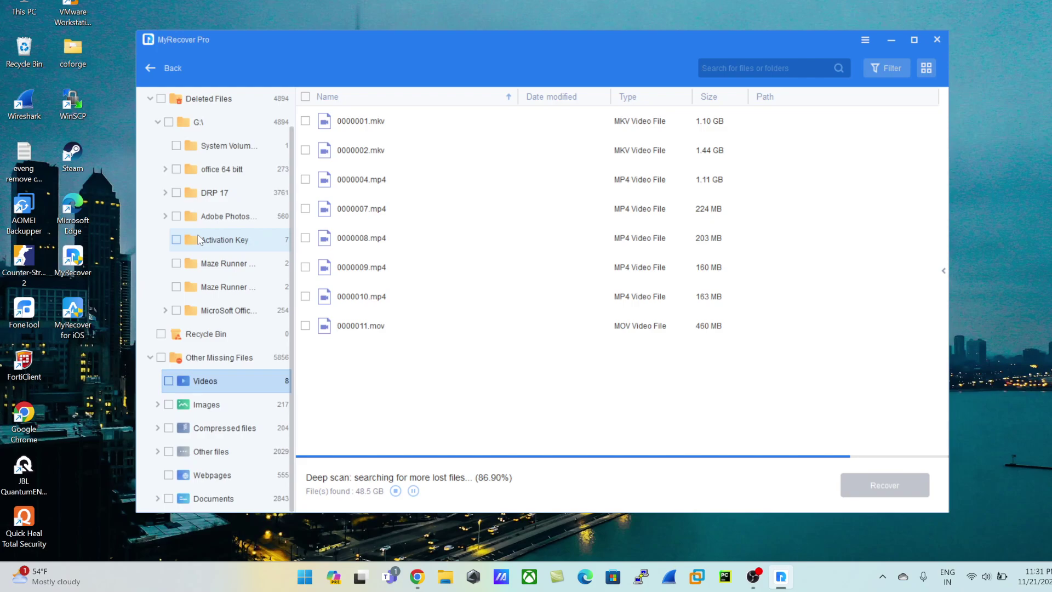
scroll(198, 240, up, 1)
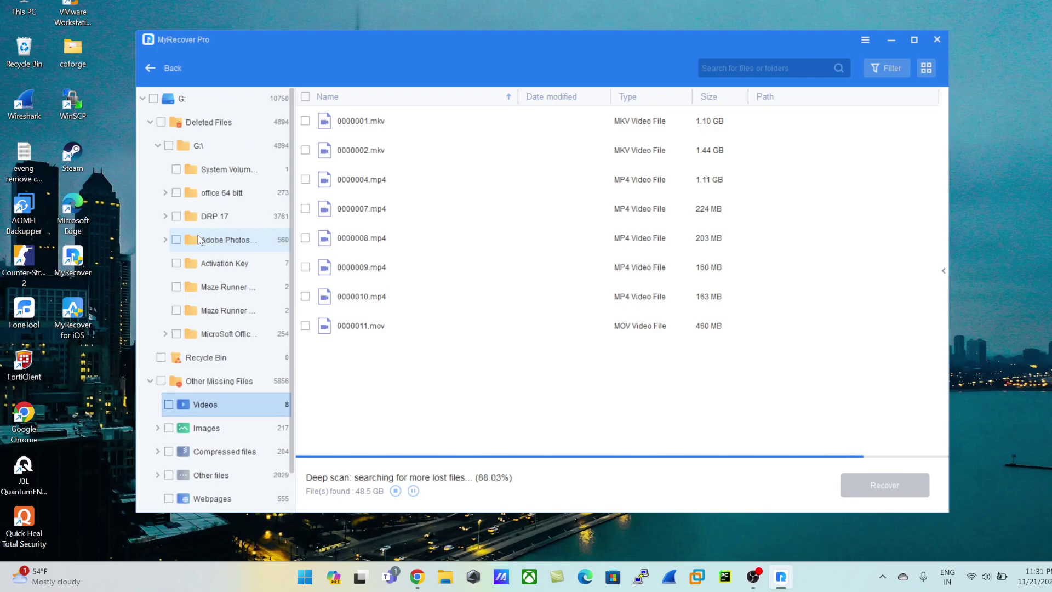
double_click(25, 2)
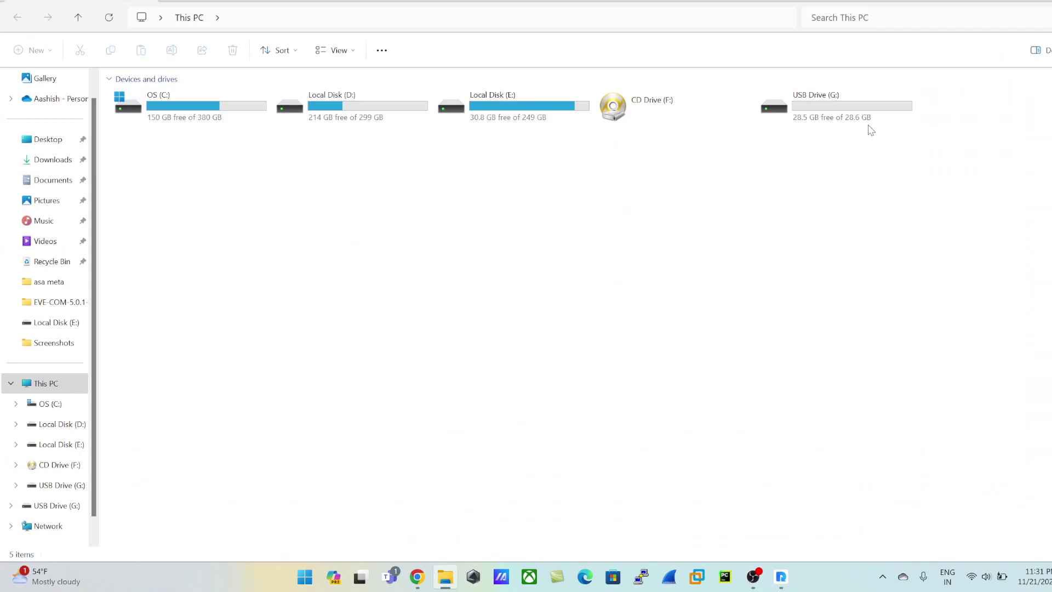
key(alt+F4)
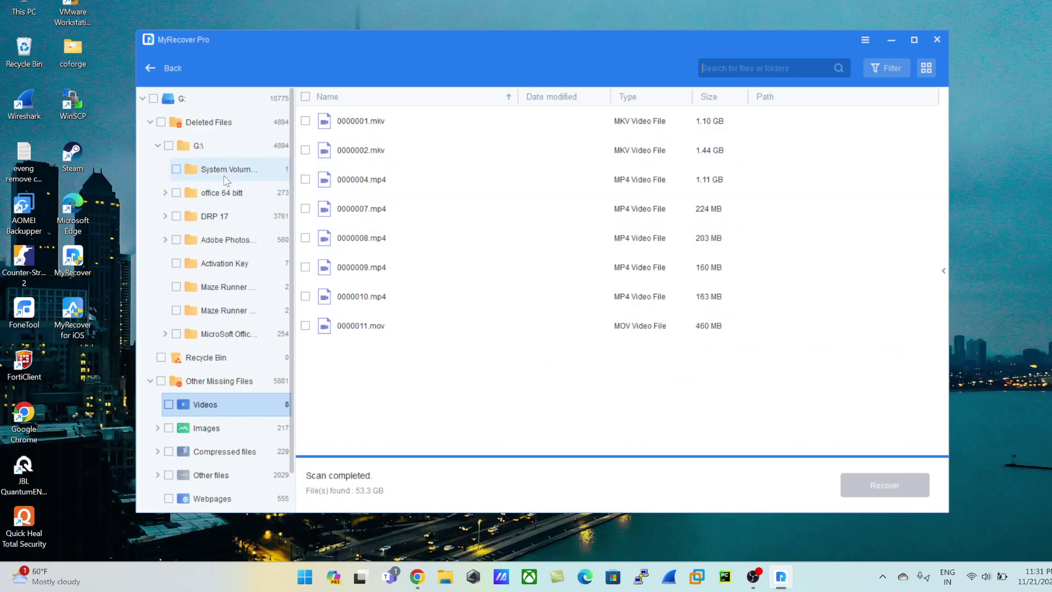
Step: Browse the office 64 bitt, DRP 17, Adobe Photoshop and Activation Key folders
click(229, 193)
click(224, 216)
click(222, 239)
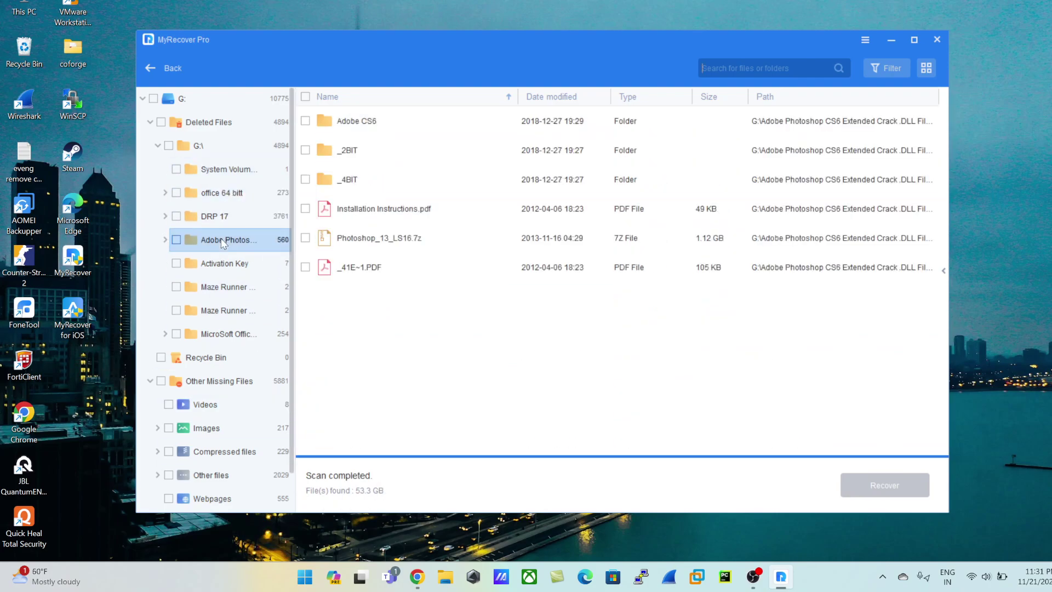
click(221, 263)
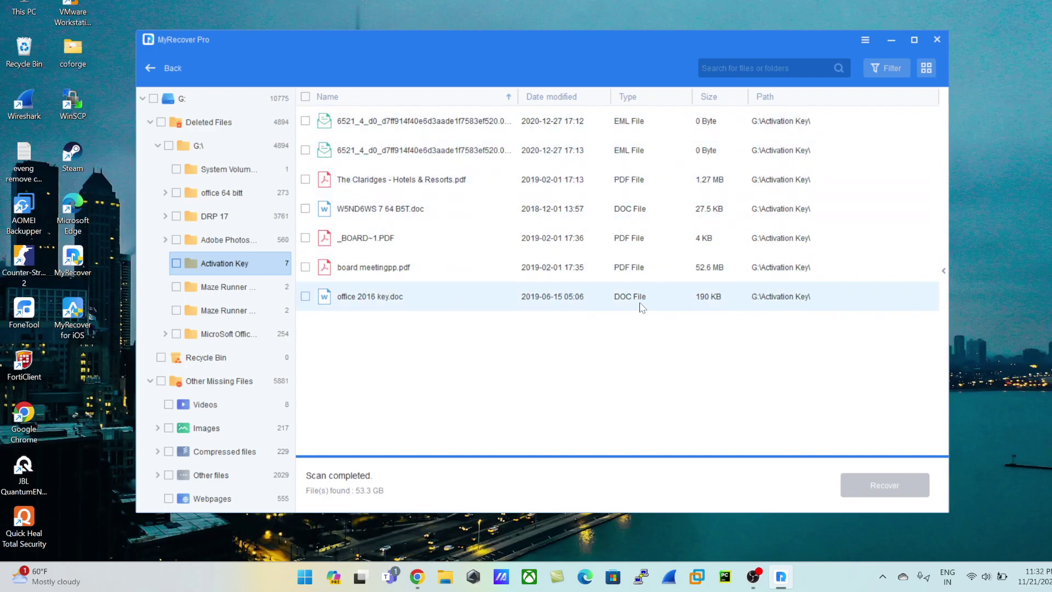
Step: List the videos, then the 217 recovered images by format, and maximize the window
click(215, 409)
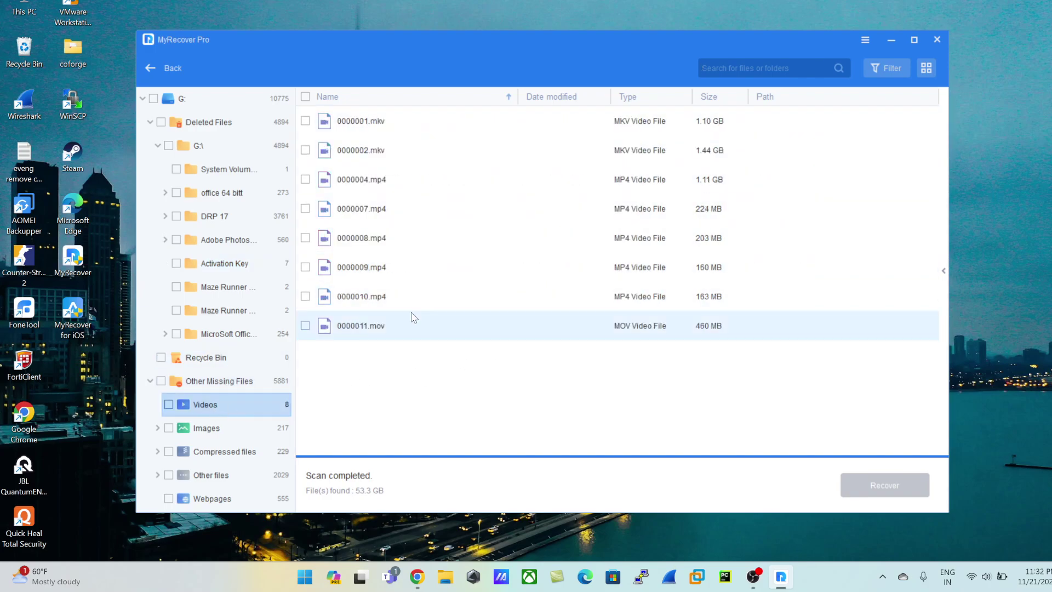
click(207, 428)
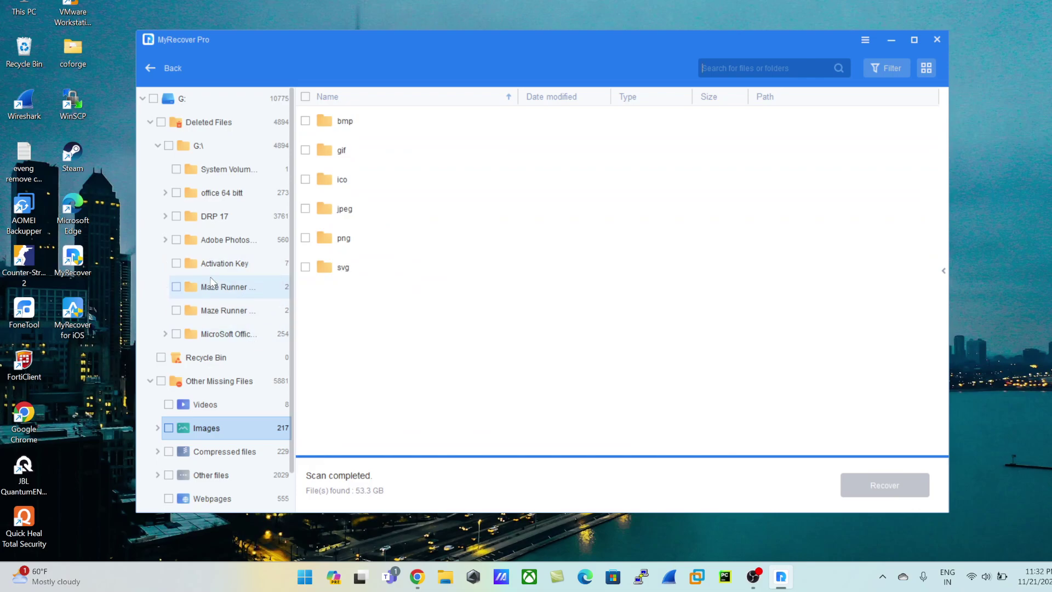
scroll(211, 281, down, 1)
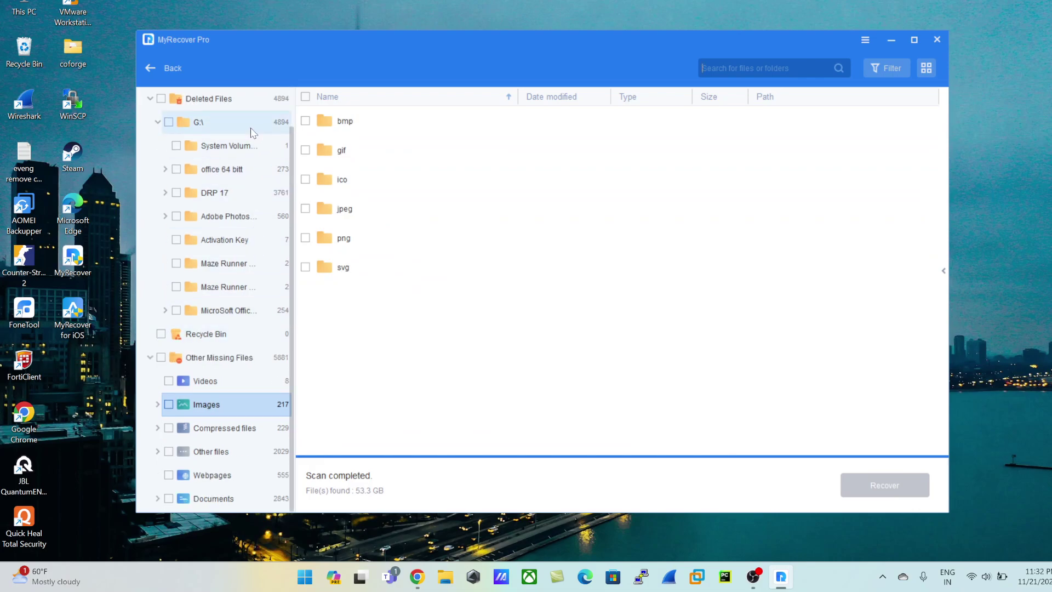
click(914, 43)
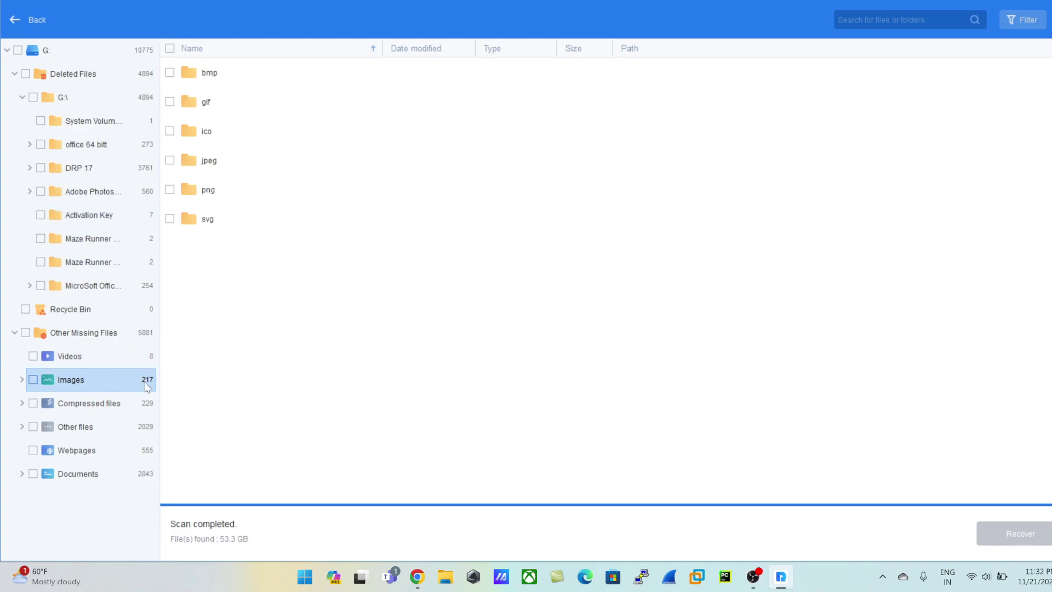
Step: Check all four recovered PDFs under Documents, including 0000047.pdf, about 54 MB total
click(50, 474)
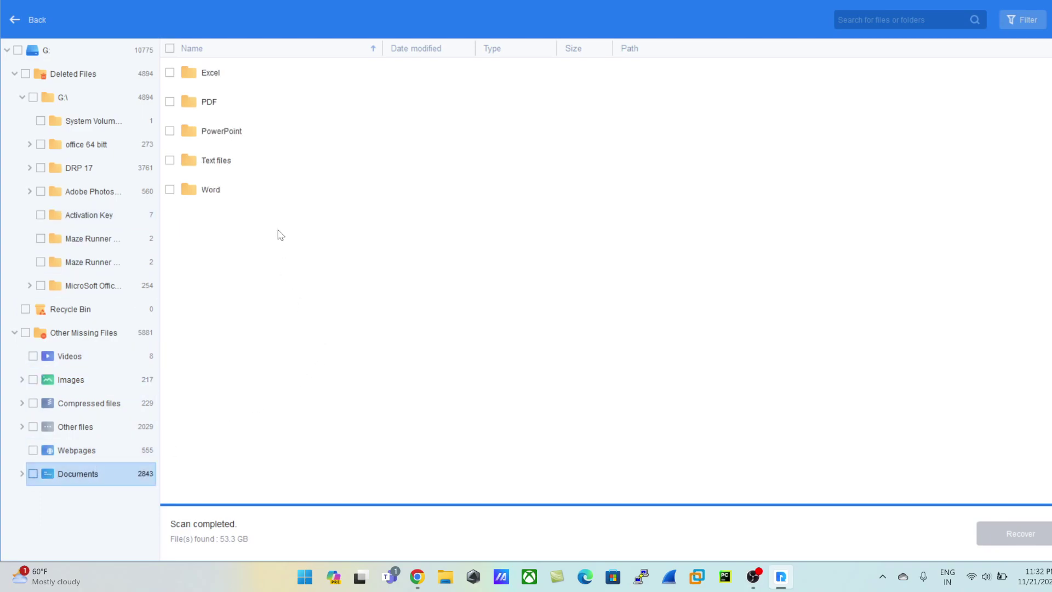
double_click(209, 103)
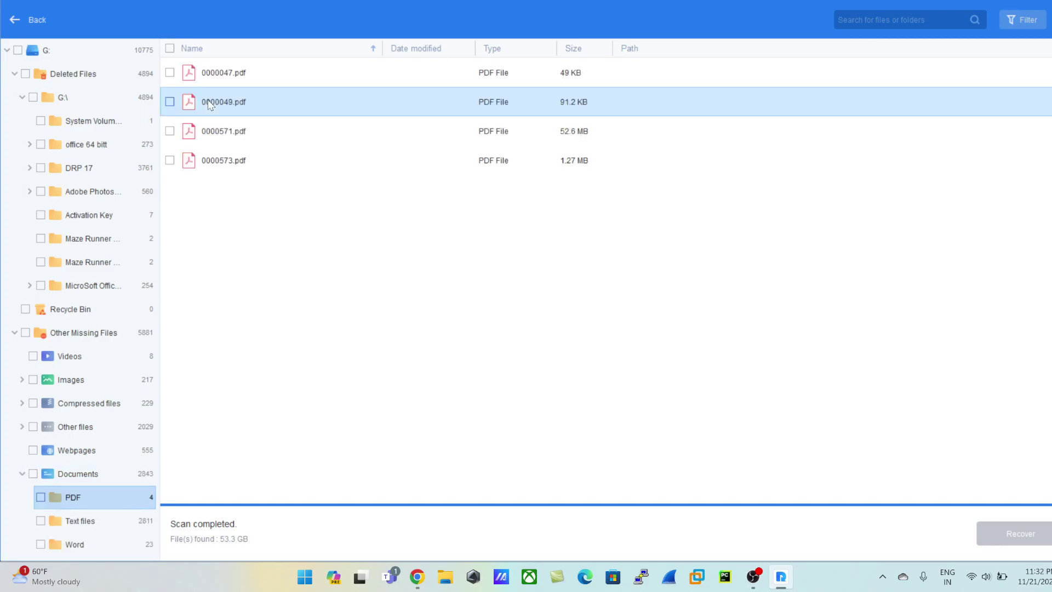
click(221, 75)
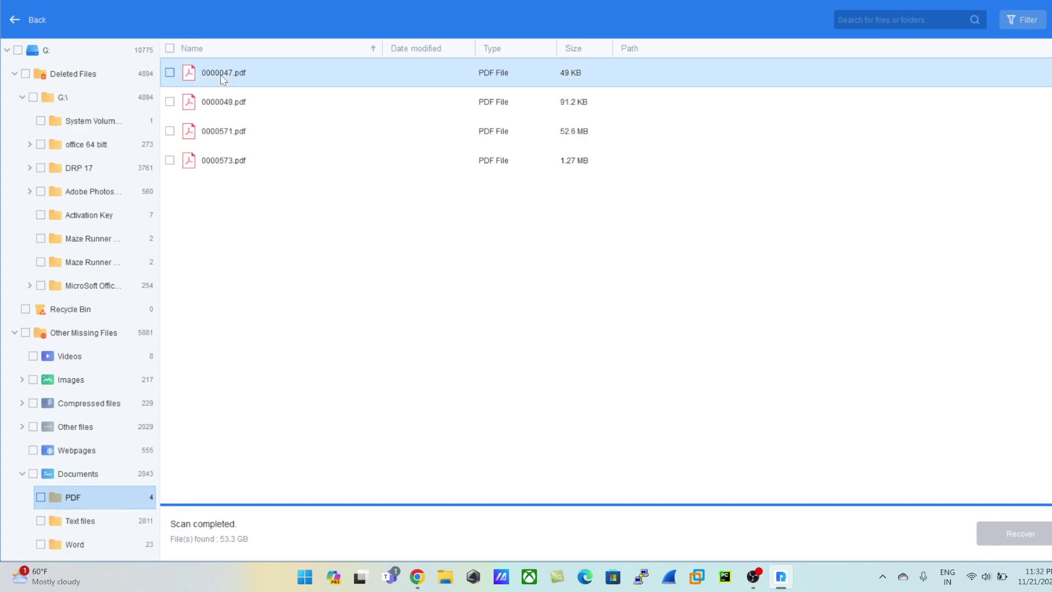
click(41, 498)
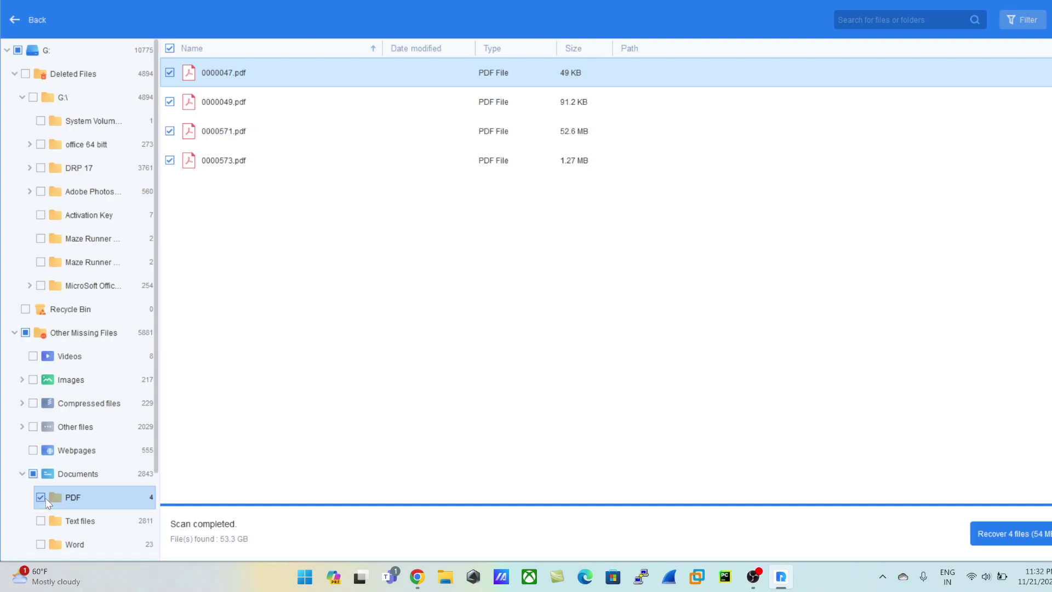
scroll(41, 498, down, 1)
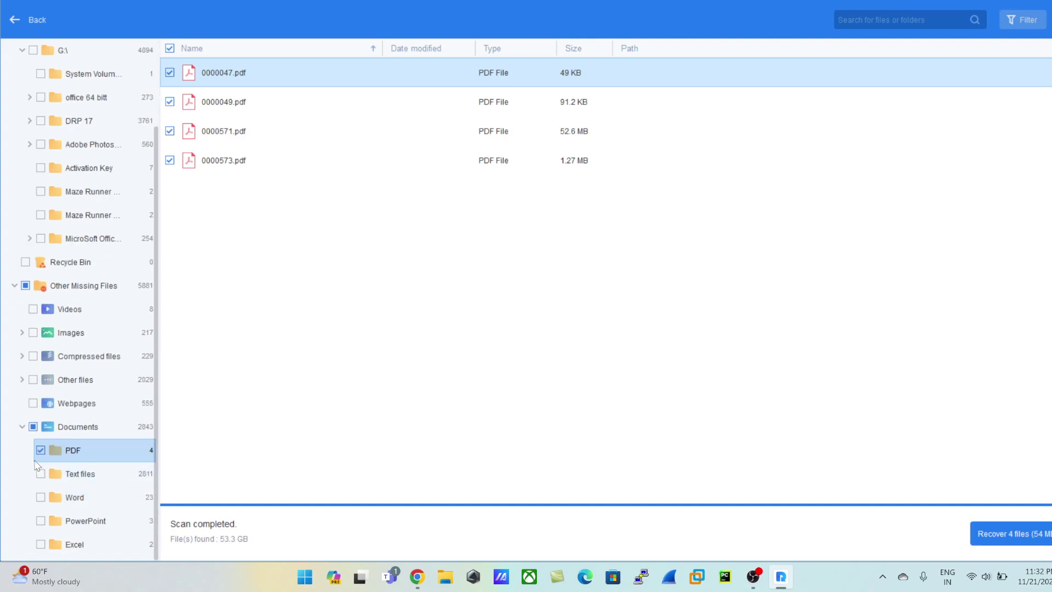
Step: Recover the four checked PDFs into a newly created 'myrecover' folder on Local Disk (D:)
click(1019, 542)
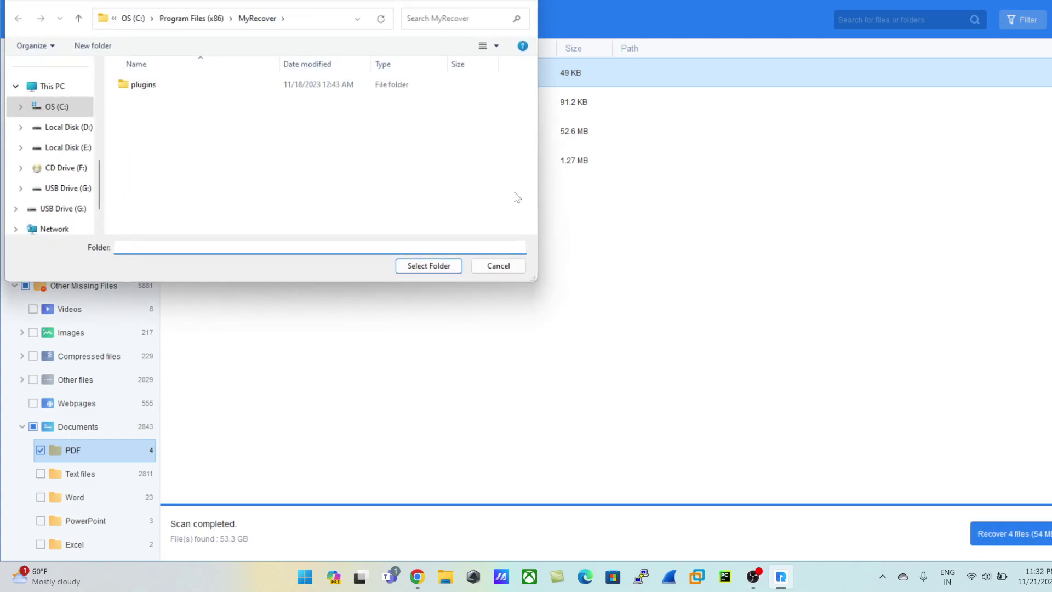
click(81, 136)
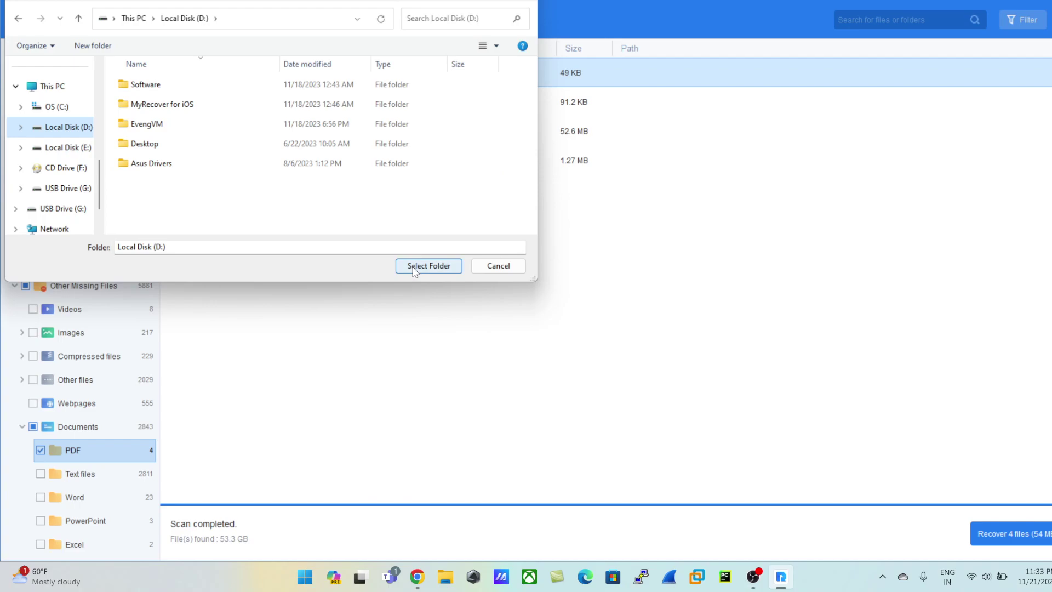
right_click(174, 203)
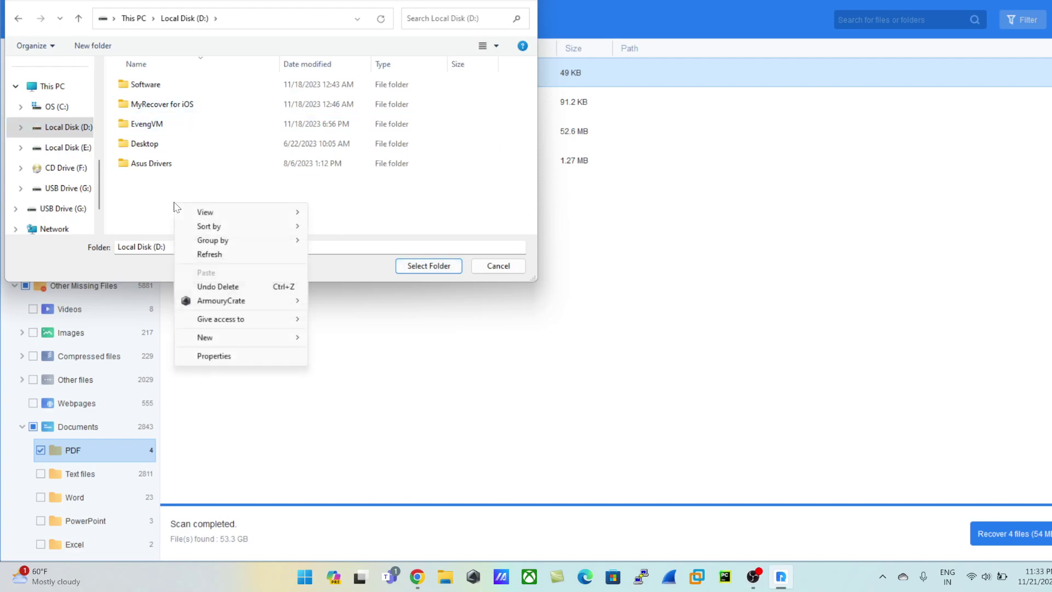
mouse_move(222, 337)
click(349, 337)
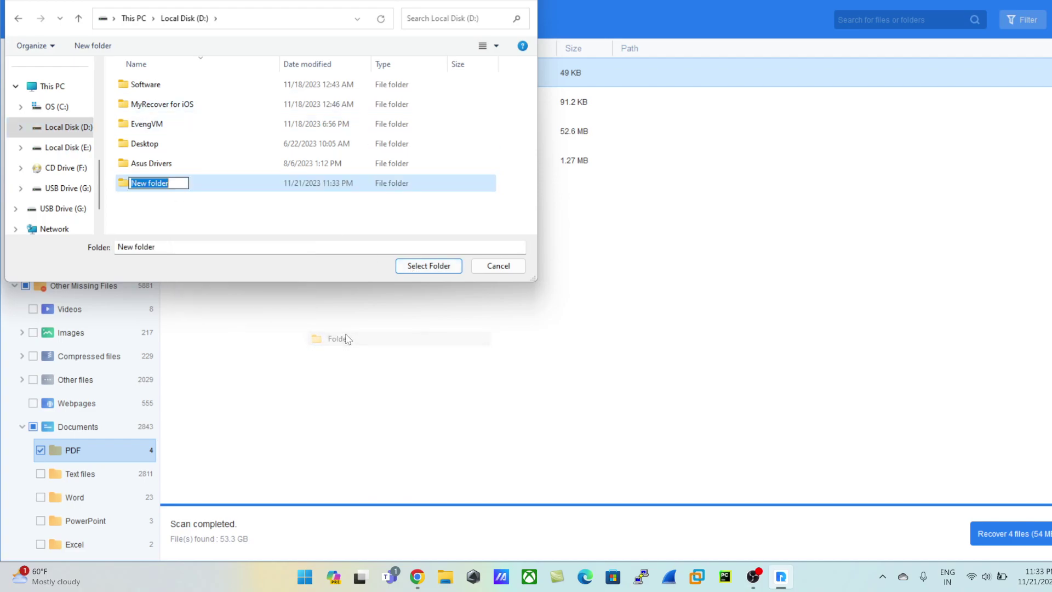
text(myre)
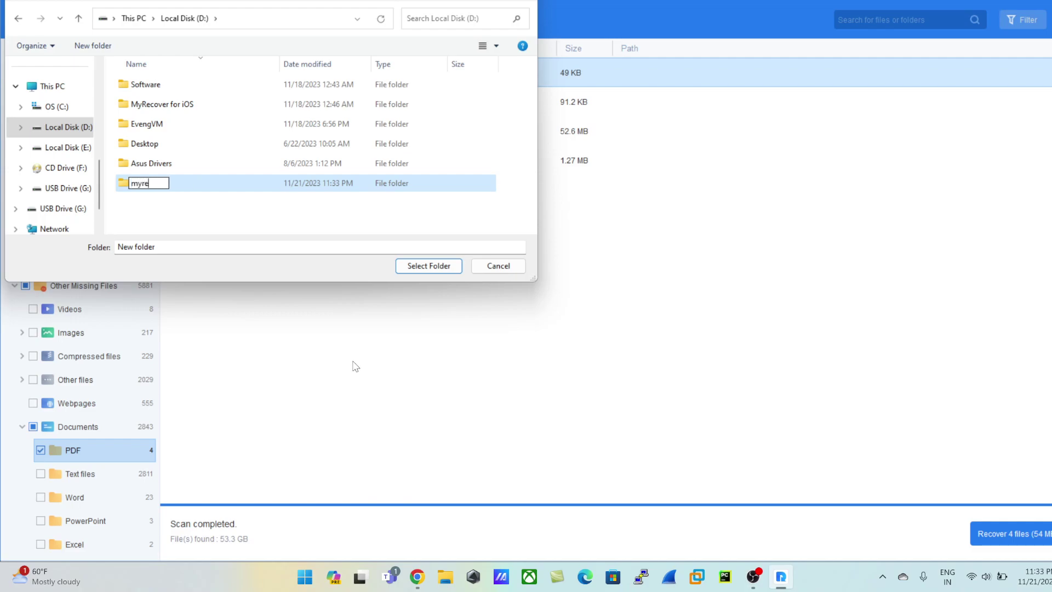
text(cover)
key(Return)
key(Return)
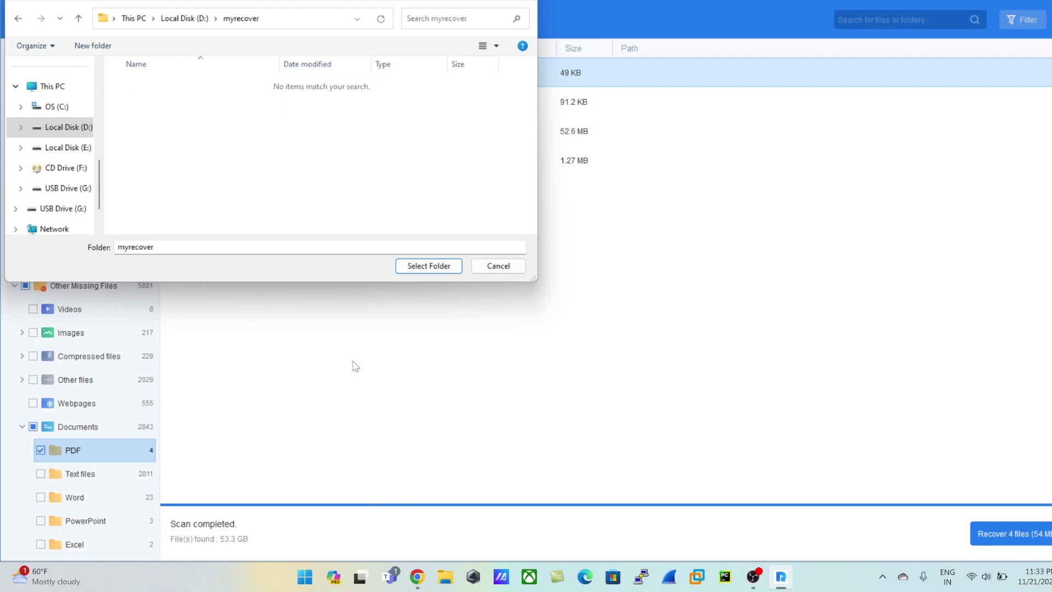
click(430, 267)
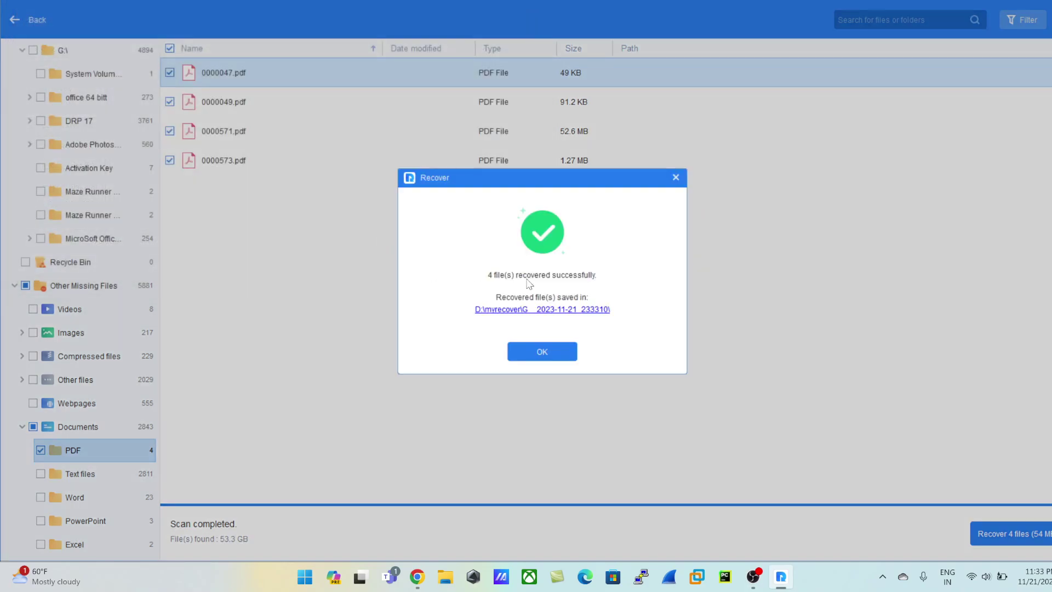
Step: Close the recovery success message and show the Videos category in the scan results
click(547, 357)
scroll(104, 268, up, 2)
scroll(87, 272, down, 2)
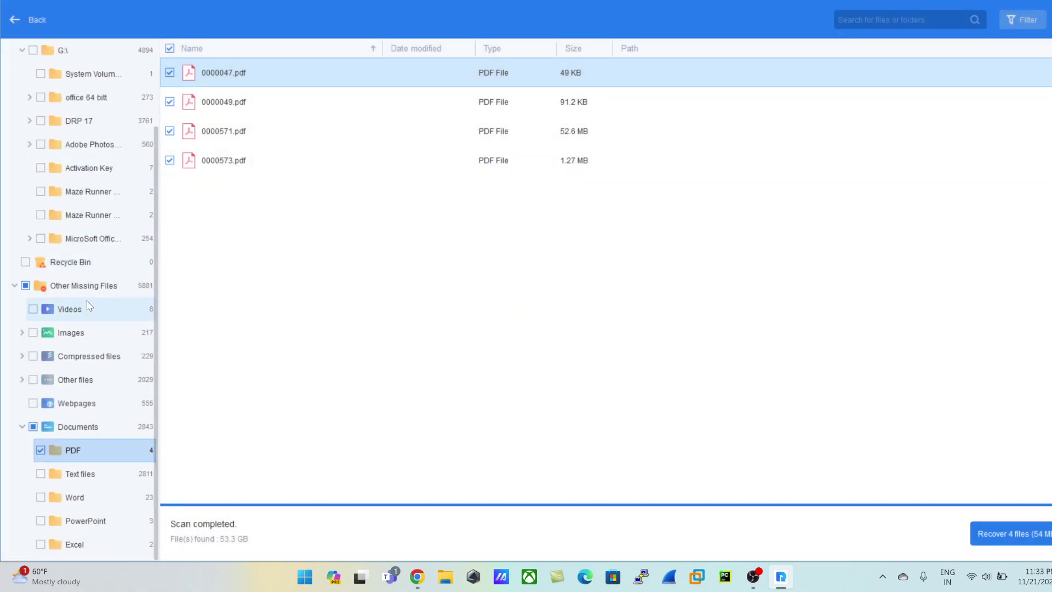
click(84, 308)
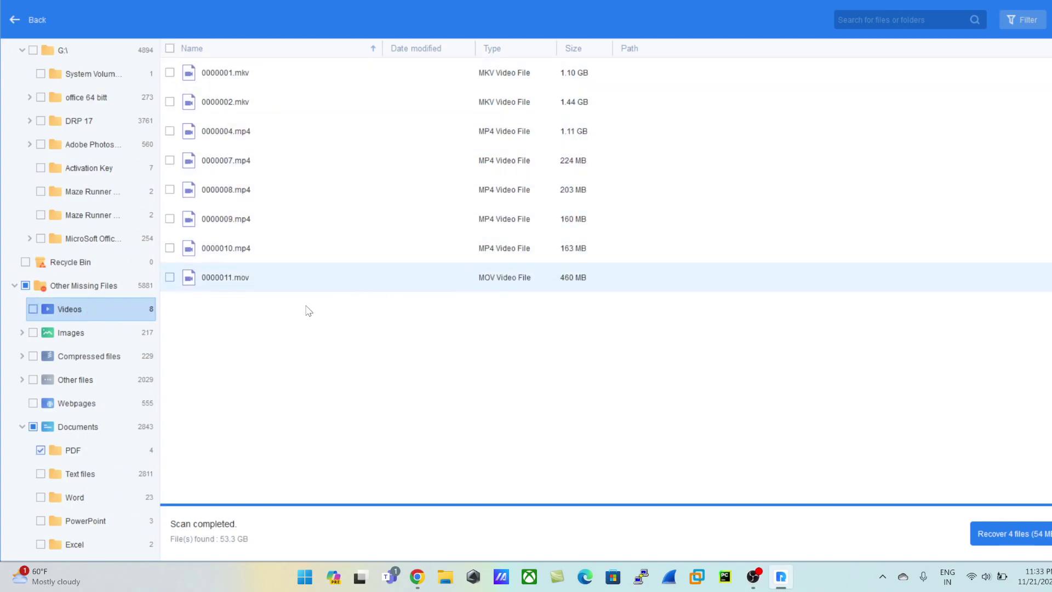
Step: Select only the 0000011.mov video, excluding the PDFs, and recover it into D:\myrecover
click(169, 277)
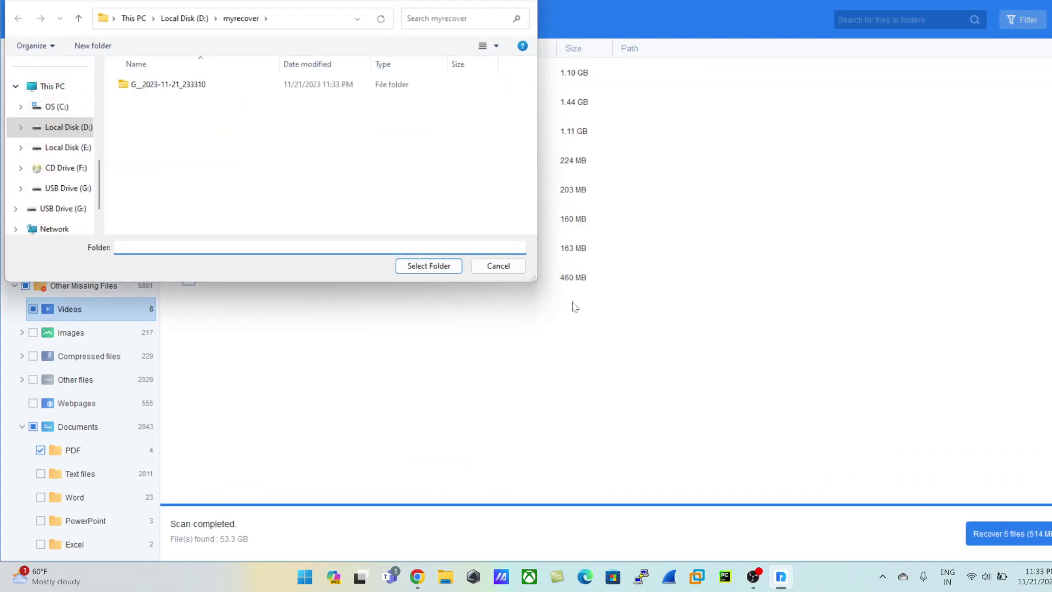
click(507, 271)
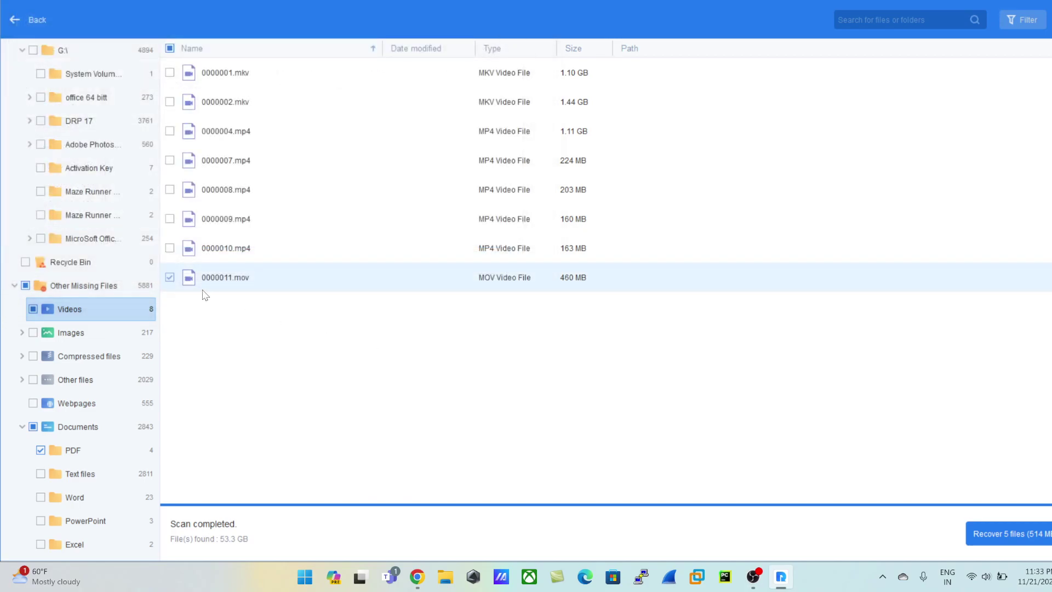
click(170, 277)
click(169, 277)
click(41, 454)
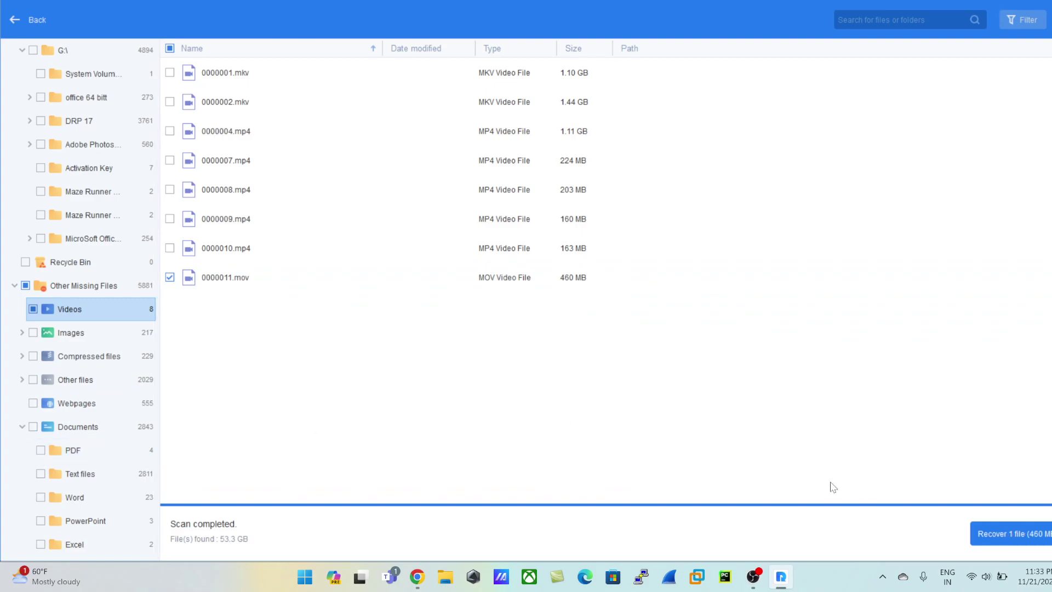
click(992, 533)
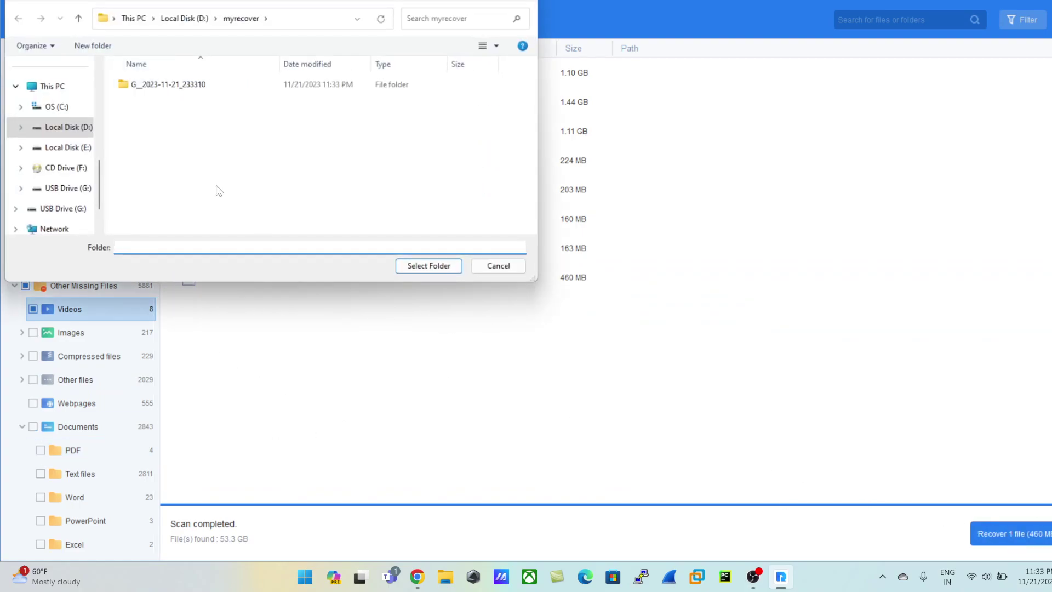
click(421, 266)
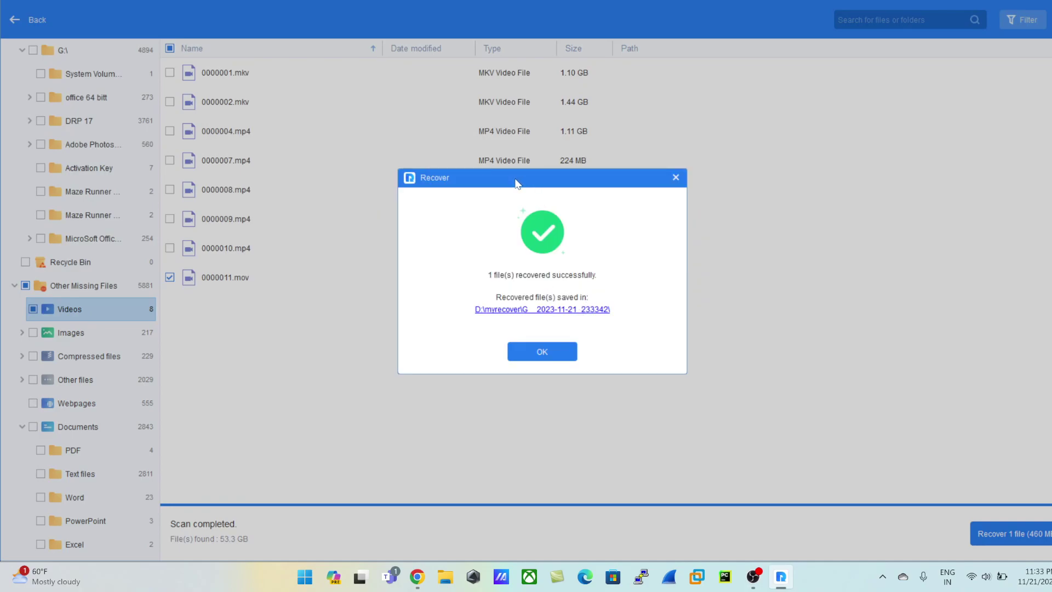
Step: Move the 'one file recovered' success message aside and close it with OK
drag(517, 181, 275, 140)
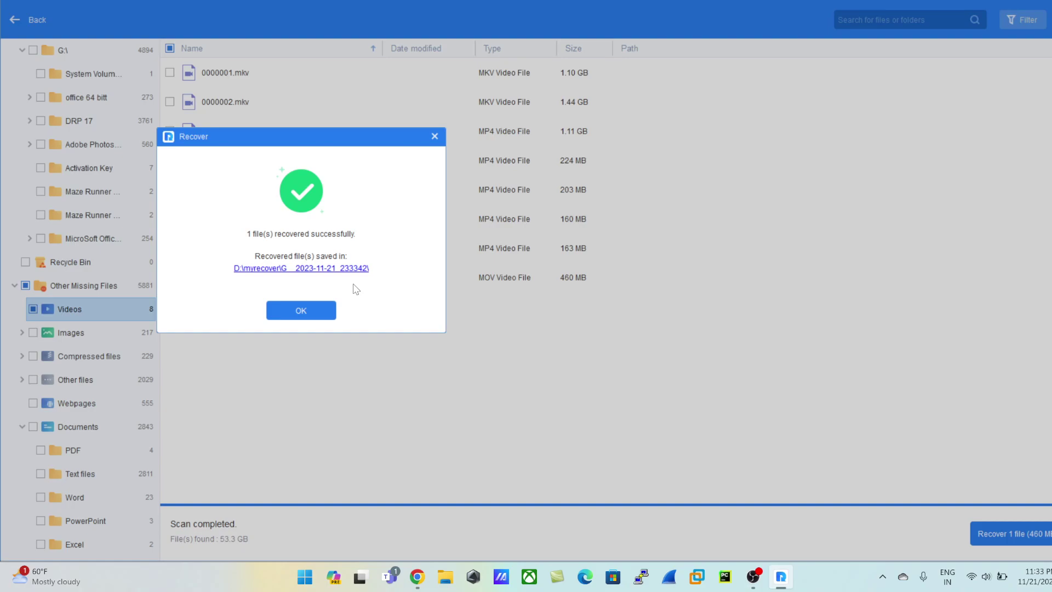
click(308, 313)
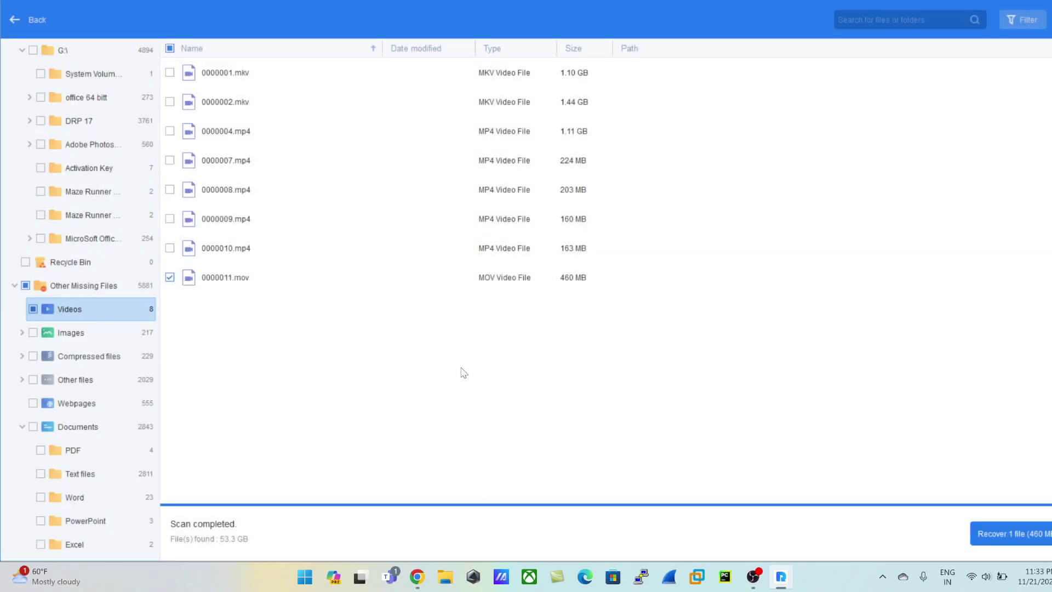
Step: In File Explorer, browse to D:\myrecover\G__2023-11-21_233310\Other Missing Files\Documents\PDF
key(super+e)
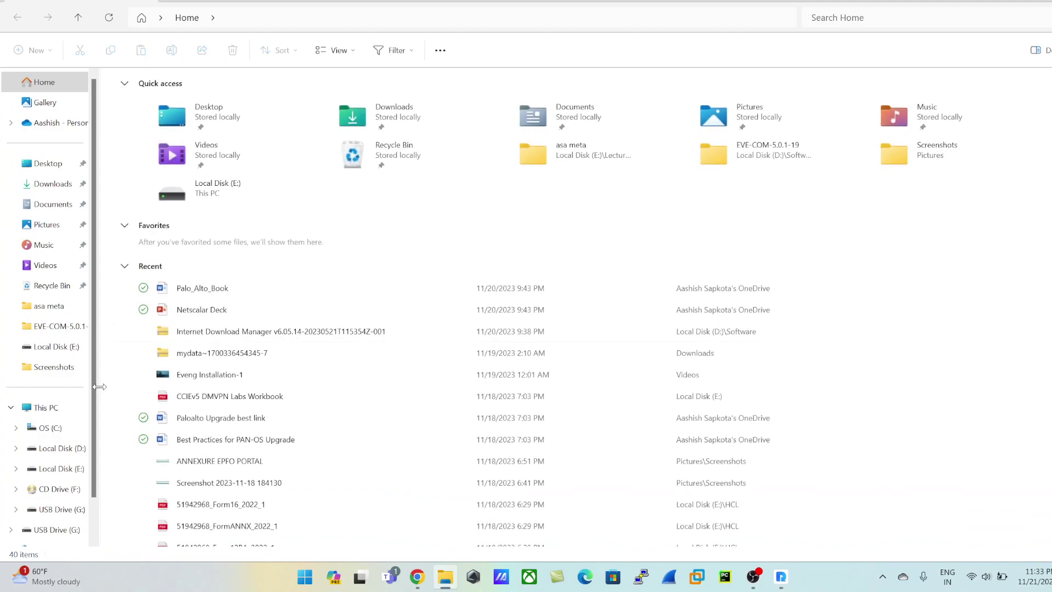
click(49, 448)
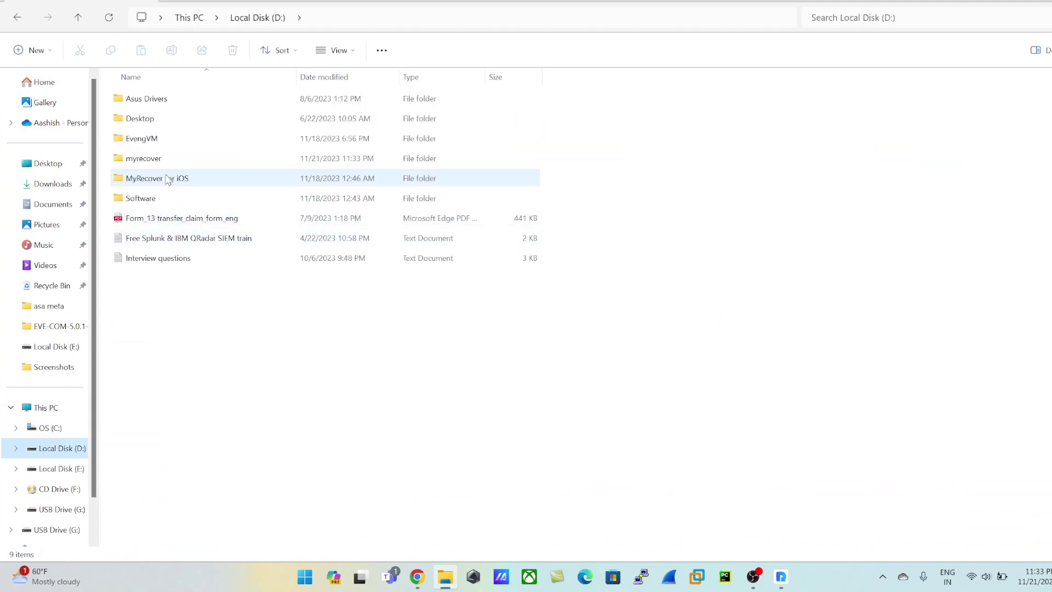
double_click(153, 162)
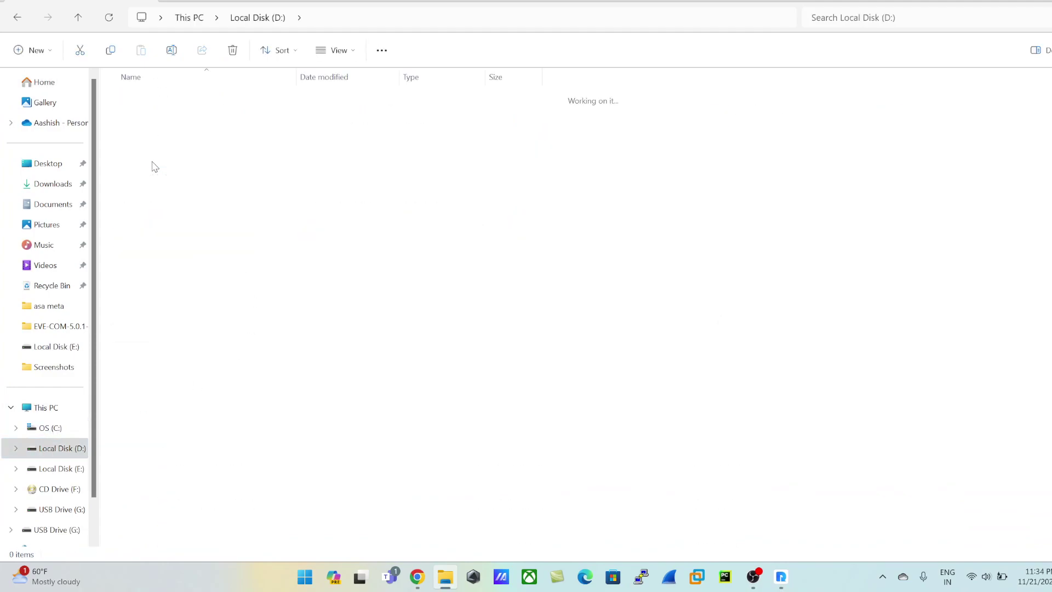
double_click(160, 101)
double_click(159, 104)
double_click(160, 103)
double_click(159, 104)
Step: Open 0000049.pdf in Edge, scroll through it to confirm it reads correctly, then close it
key(Down)
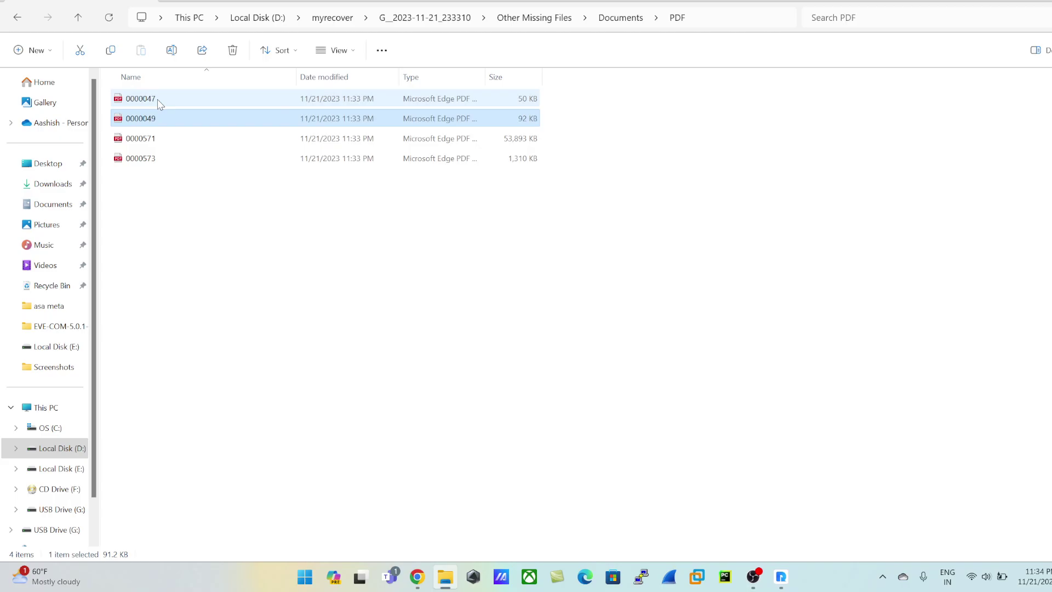
key(Return)
scroll(300, 227, down, 10)
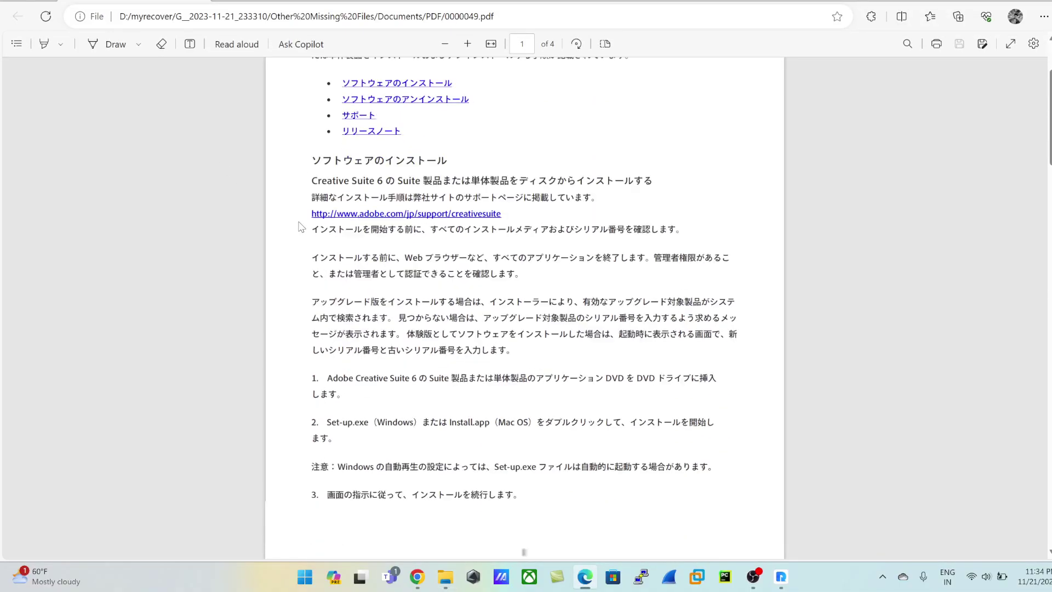
scroll(301, 227, down, 20)
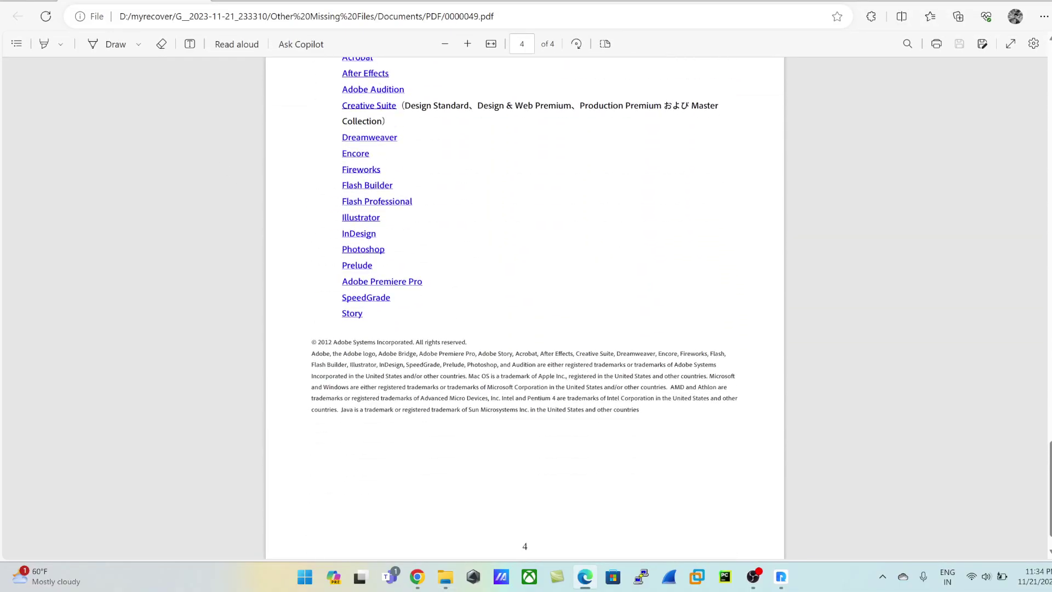
key(alt+F4)
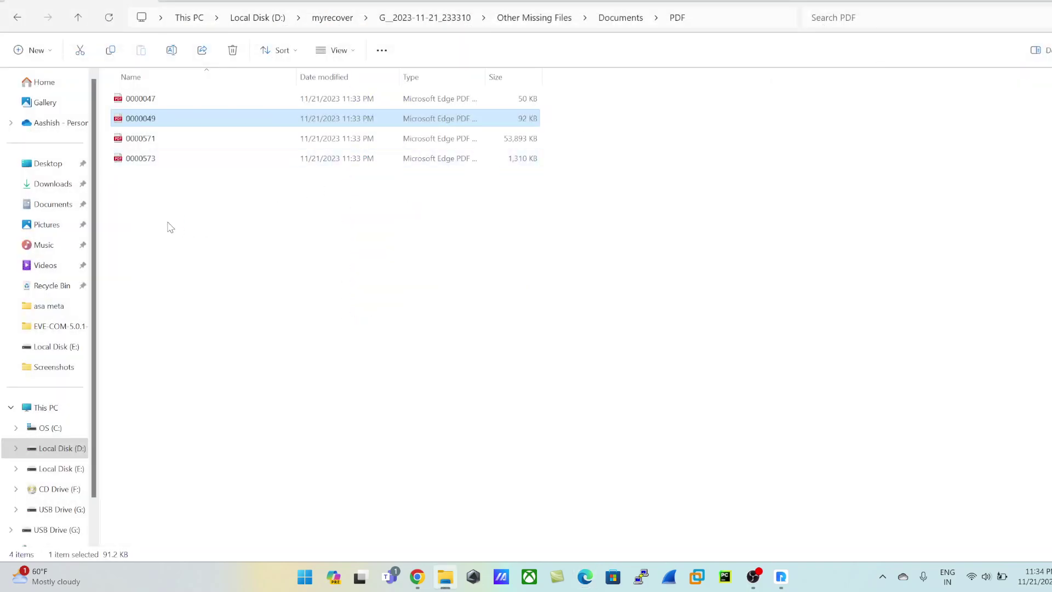
Step: Navigate to G__2023-11-21_233342\Other Missing Files\Videos and locate the recovered 0000011 video
key(BackSpace)
key(BackSpace)
key(BackSpace)
key(BackSpace)
key(Down)
key(Return)
key(Down)
key(Return)
key(Down)
key(Return)
key(Down)
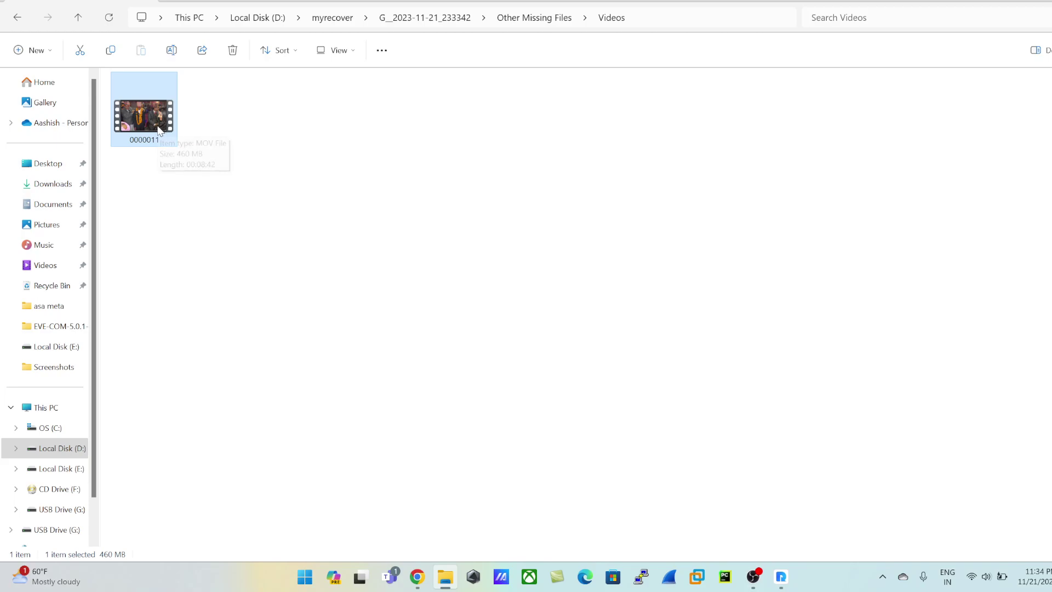
Step: Step back to Other Missing Files, revisit Videos, then return to MyRecover Pro
key(BackSpace)
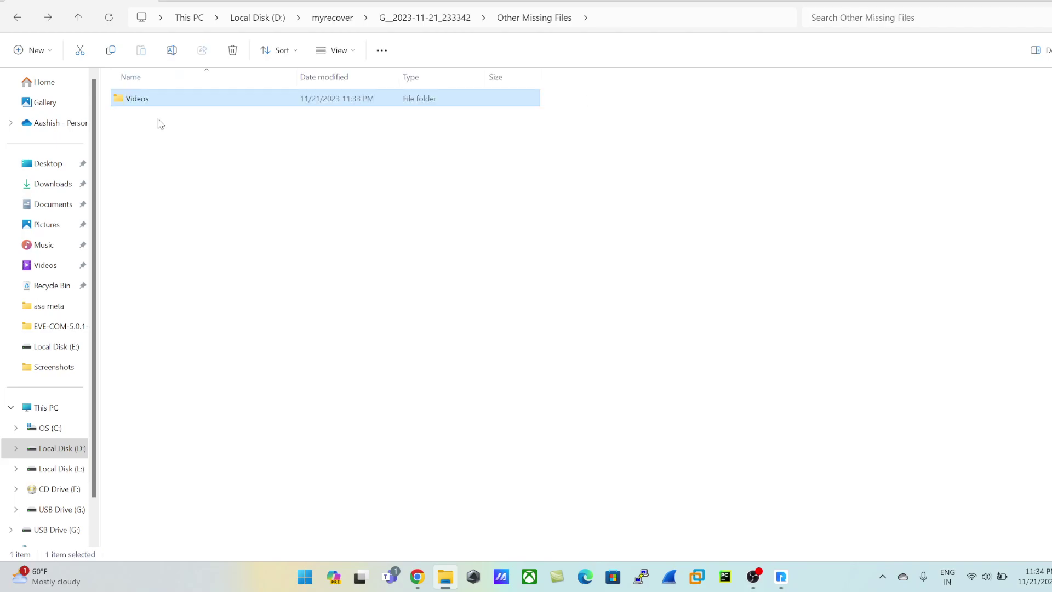
key(Return)
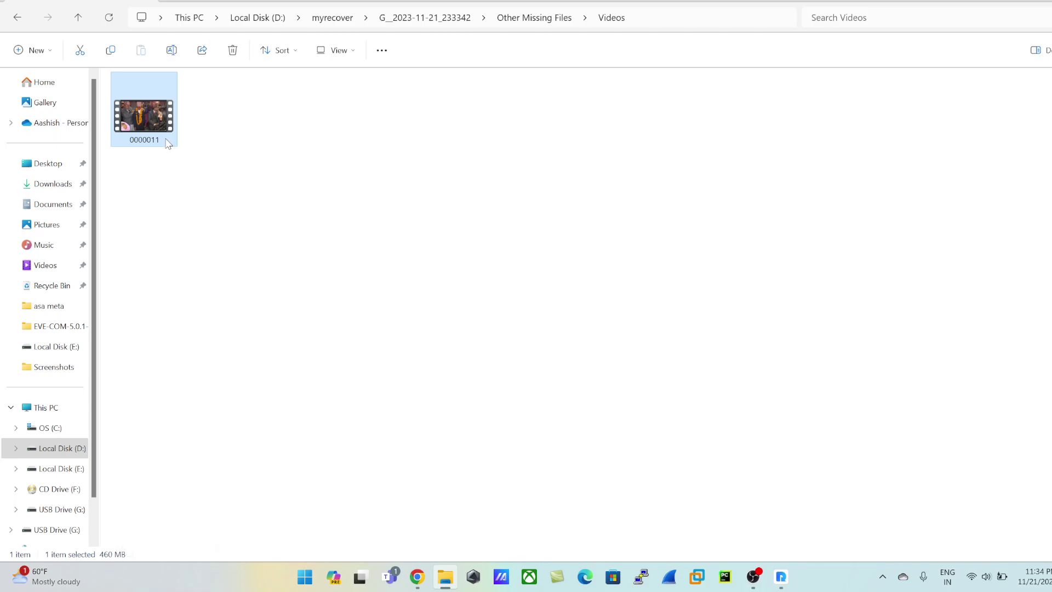
key(alt+Left)
key(alt+Left)
key(alt+Left)
key(alt+Left)
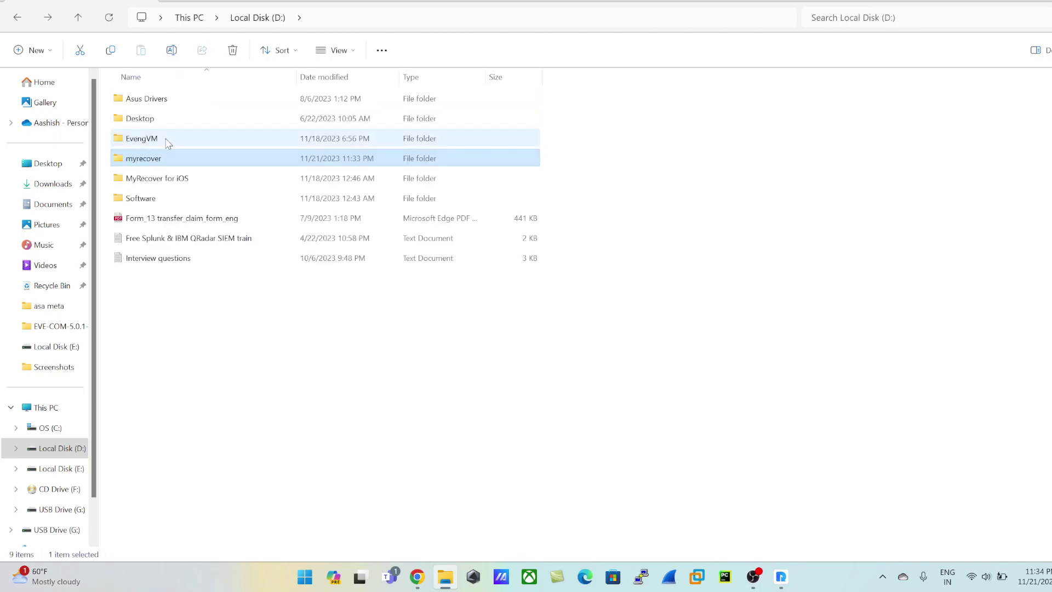
key(alt+Tab)
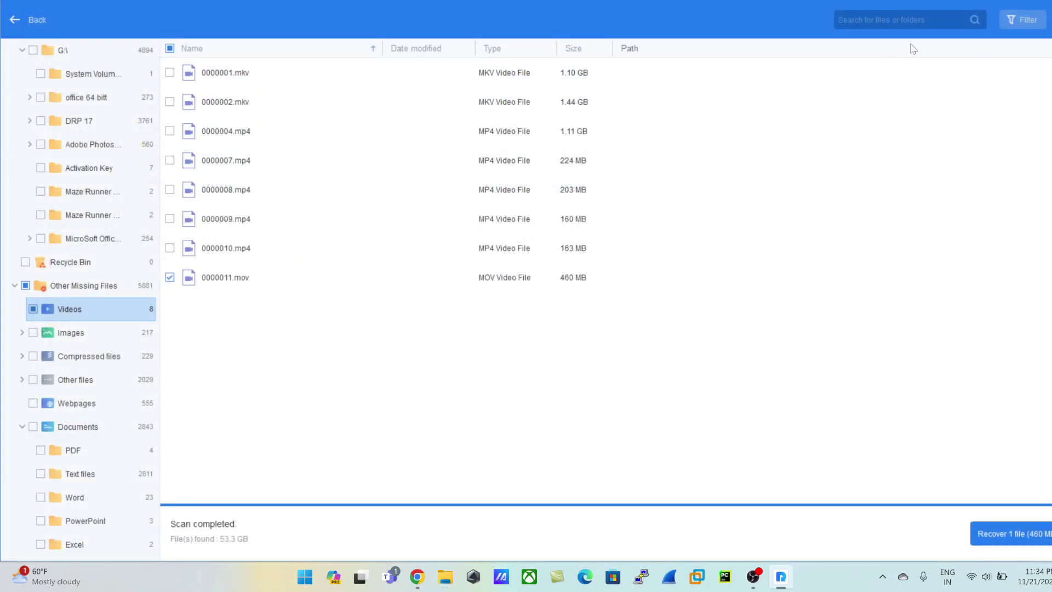
Step: Leave the scan results via Back, confirming in the Note dialog that results will be lost
scroll(104, 204, up, 2)
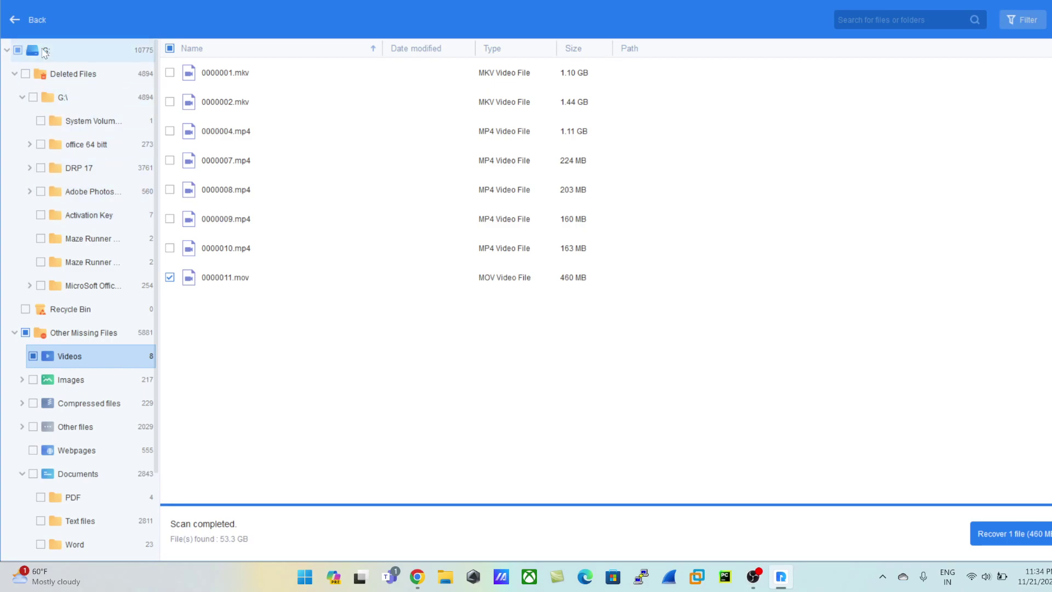
click(17, 21)
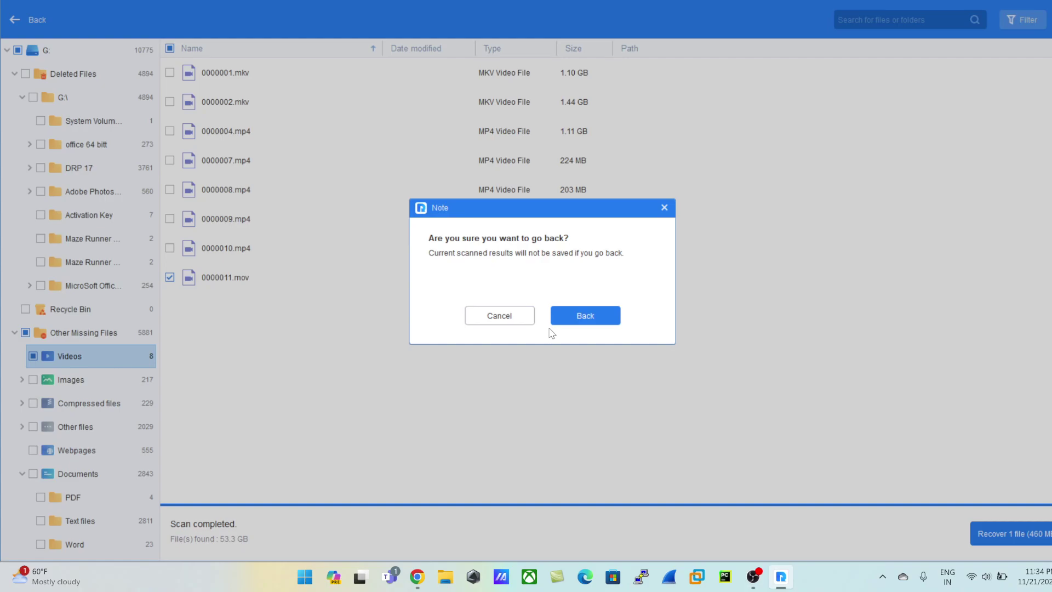
click(583, 317)
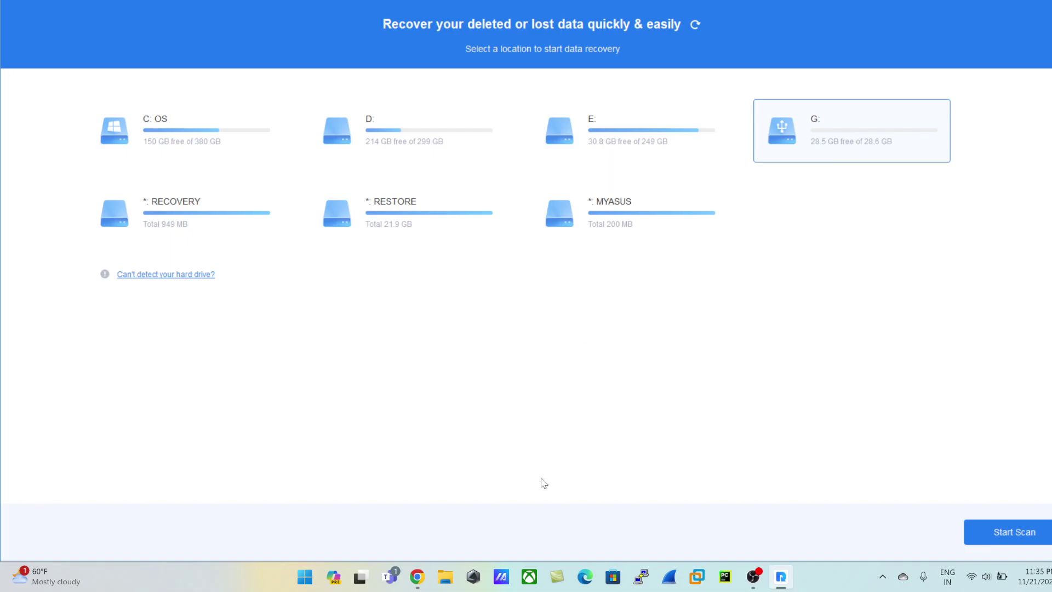
Step: Briefly scroll through the myrecover.com website in Chrome, then return to MyRecover Pro
click(418, 577)
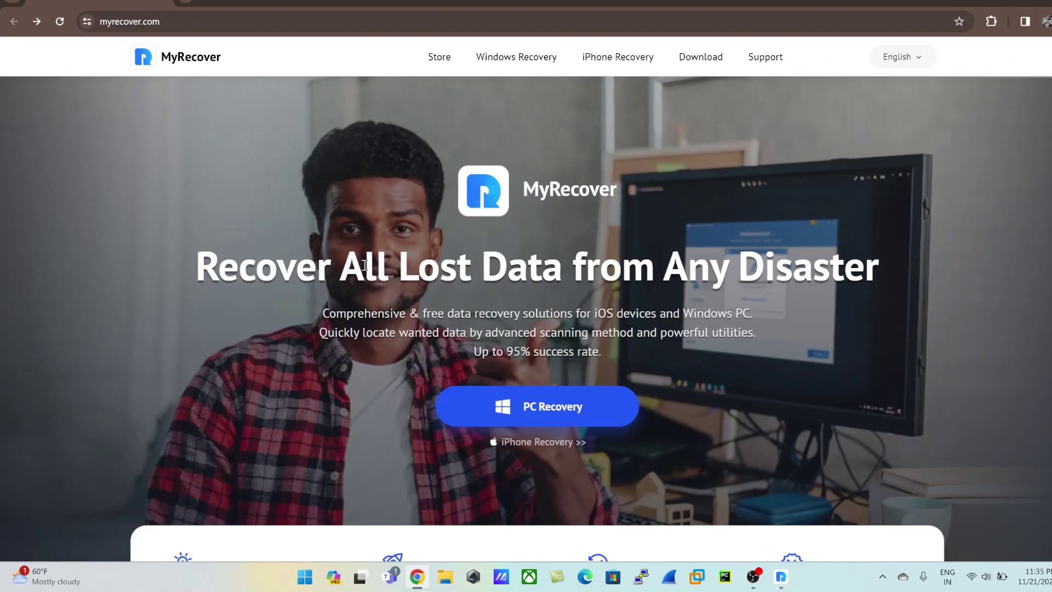
scroll(363, 274, down, 5)
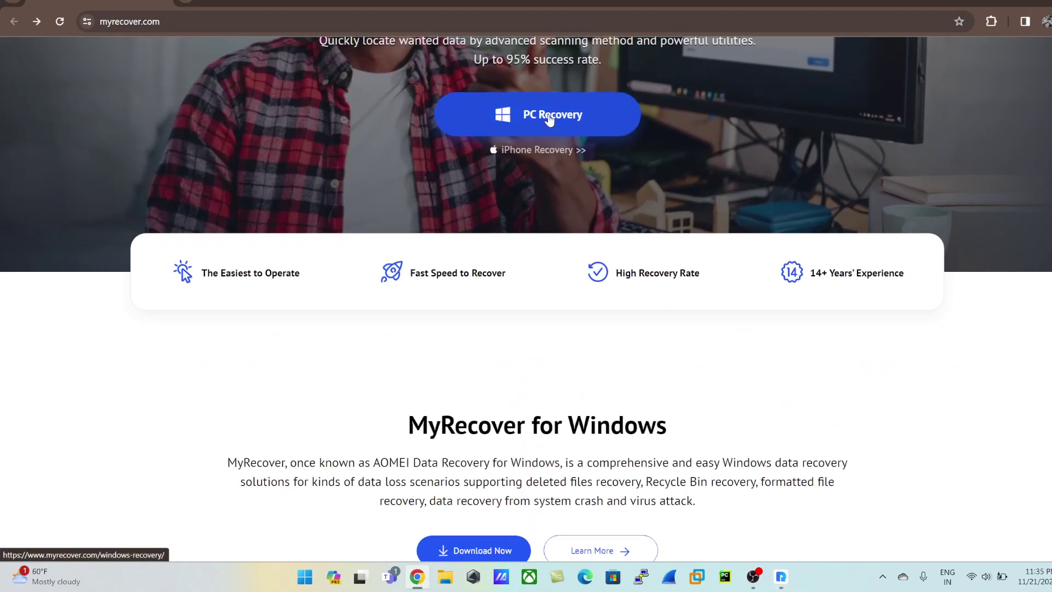
scroll(446, 198, down, 5)
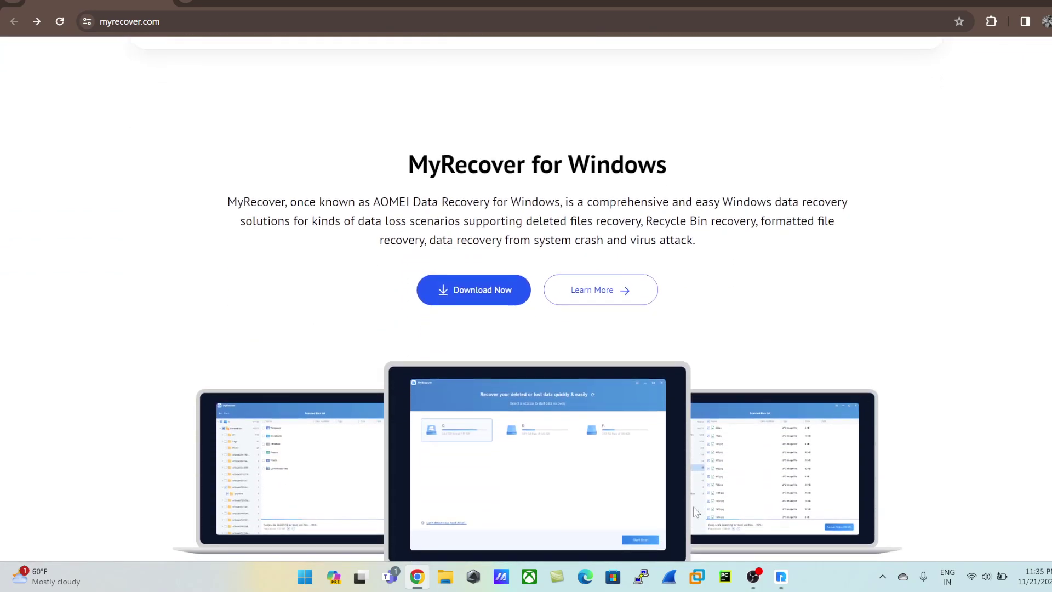
click(780, 576)
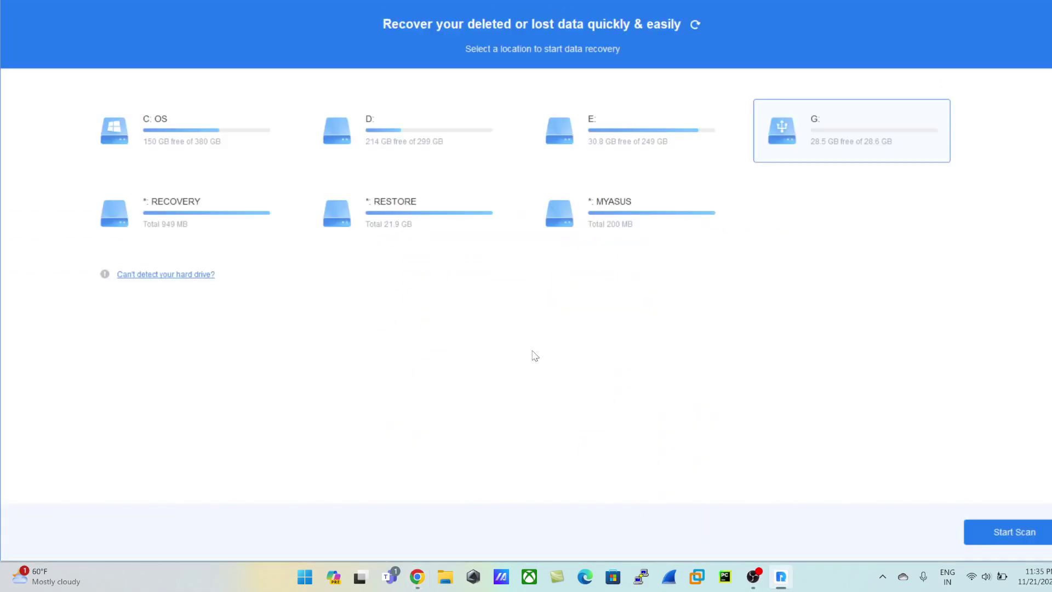